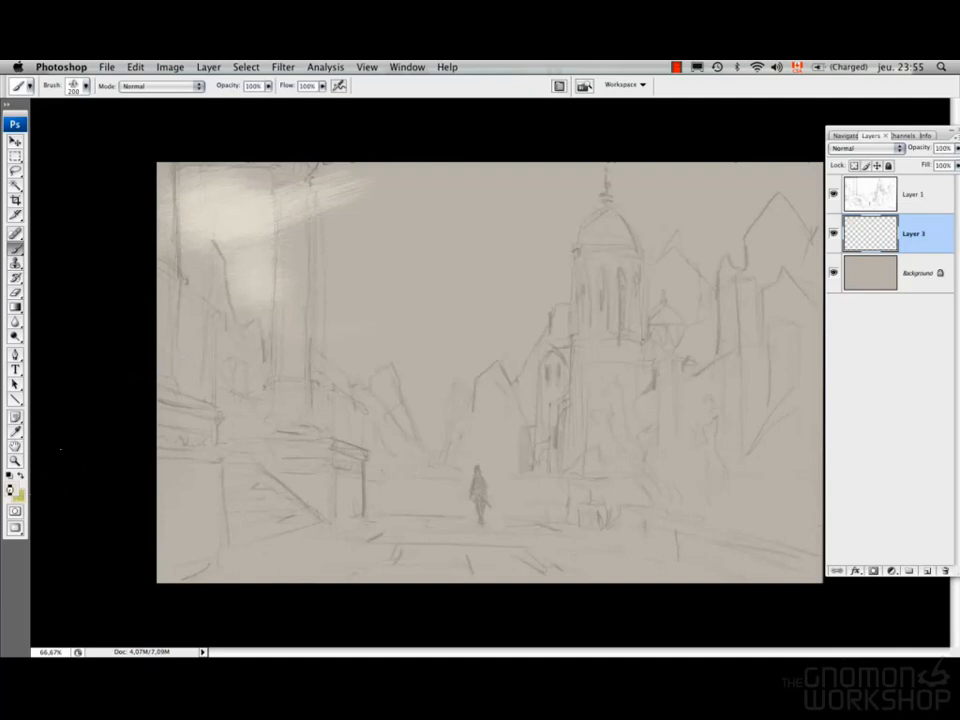
Paint cream light strokes across the whole sky on Layer 3, with a warmer peach-cream tint over its right side.
left_click(744, 401)
mouse_move(320, 220)
left_mouse_down()
mouse_move(358, 189)
mouse_move(369, 231)
mouse_move(446, 279)
mouse_move(292, 315)
mouse_move(354, 368)
mouse_move(298, 315)
mouse_move(446, 212)
mouse_move(428, 222)
mouse_move(332, 197)
mouse_move(568, 167)
mouse_move(414, 279)
mouse_move(619, 264)
mouse_move(407, 426)
mouse_move(611, 285)
mouse_move(446, 257)
mouse_move(588, 240)
mouse_move(643, 279)
mouse_move(804, 182)
mouse_move(632, 296)
mouse_move(558, 265)
mouse_move(467, 360)
mouse_move(417, 378)
left_mouse_up()
left_click(15, 488)
left_click(500, 412)
key("Return")
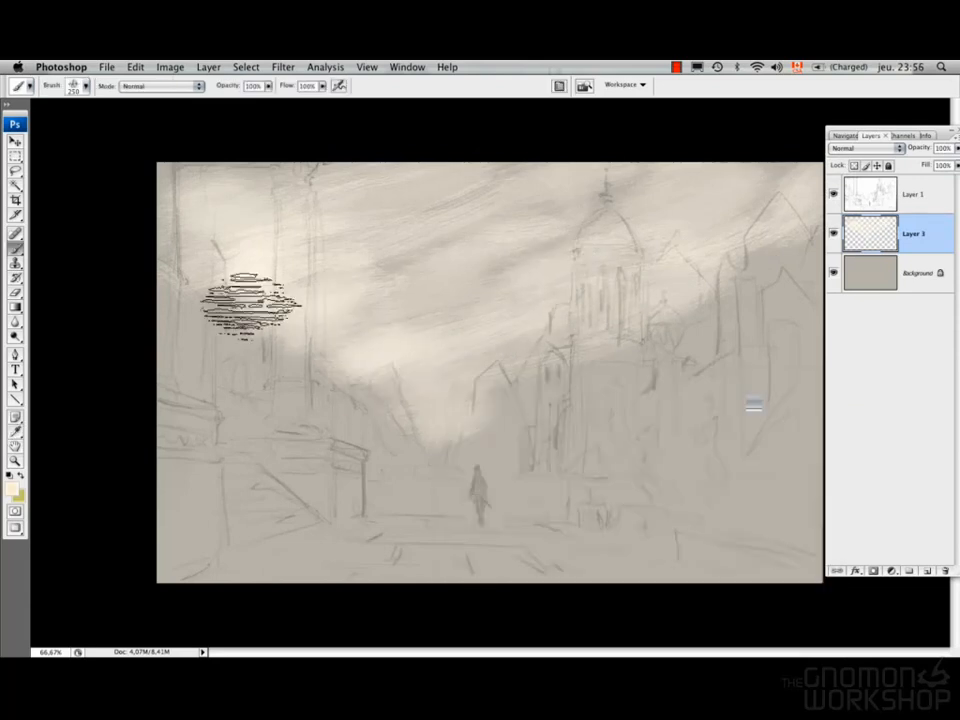
mouse_move(700, 215)
left_mouse_down()
mouse_move(634, 262)
mouse_move(461, 335)
mouse_move(771, 267)
mouse_move(654, 260)
mouse_move(737, 183)
mouse_move(643, 232)
mouse_move(697, 217)
left_mouse_up()
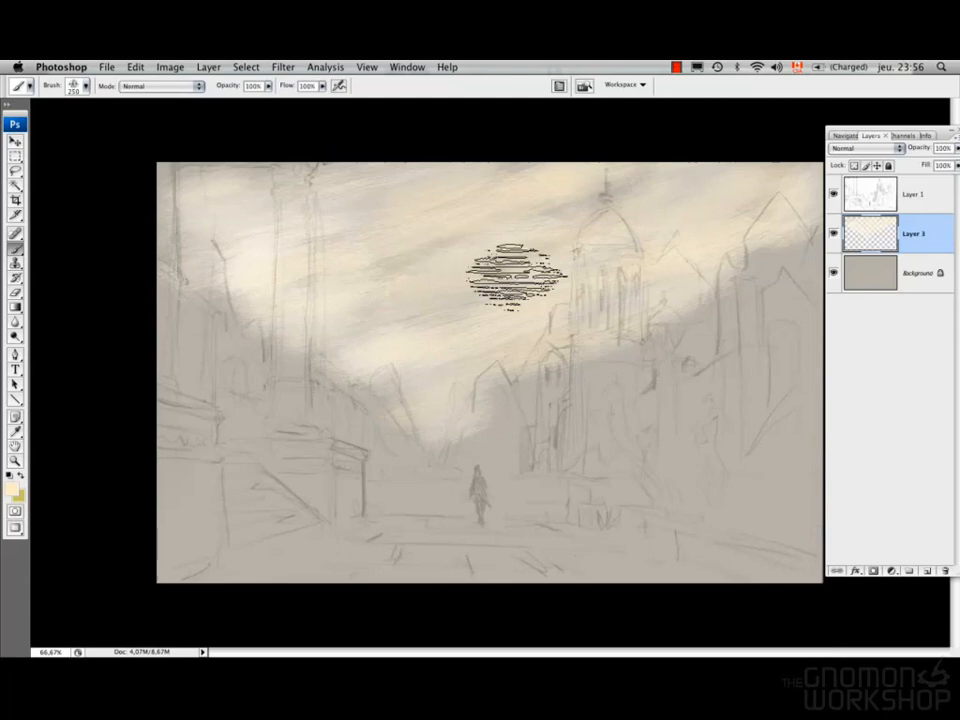
Brighten the left and central sky to near white with the Dodge tool.
key("o")
mouse_move(297, 284)
left_mouse_down()
mouse_move(519, 281)
mouse_move(252, 284)
mouse_move(274, 255)
mouse_move(418, 270)
mouse_move(403, 268)
mouse_move(491, 307)
left_mouse_up()
key("b")
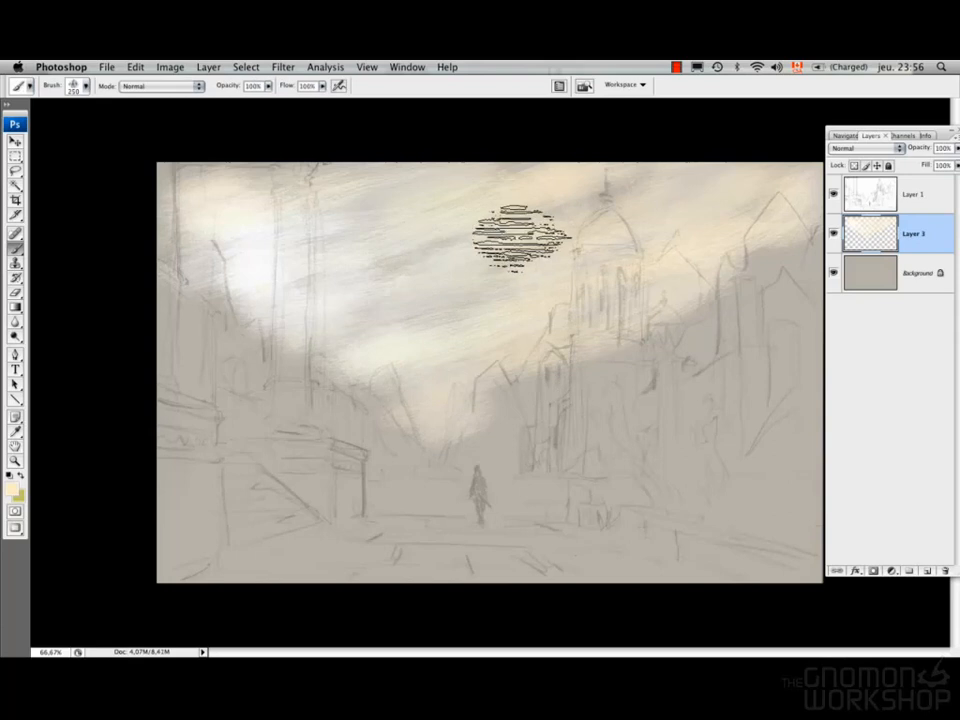
Paint muted grey-beige streaks through the middle of the sky with the brush reduced to 100 px.
key("bracketleft")
key("bracketleft")
key("bracketleft")
key("bracketleft")
key("bracketleft")
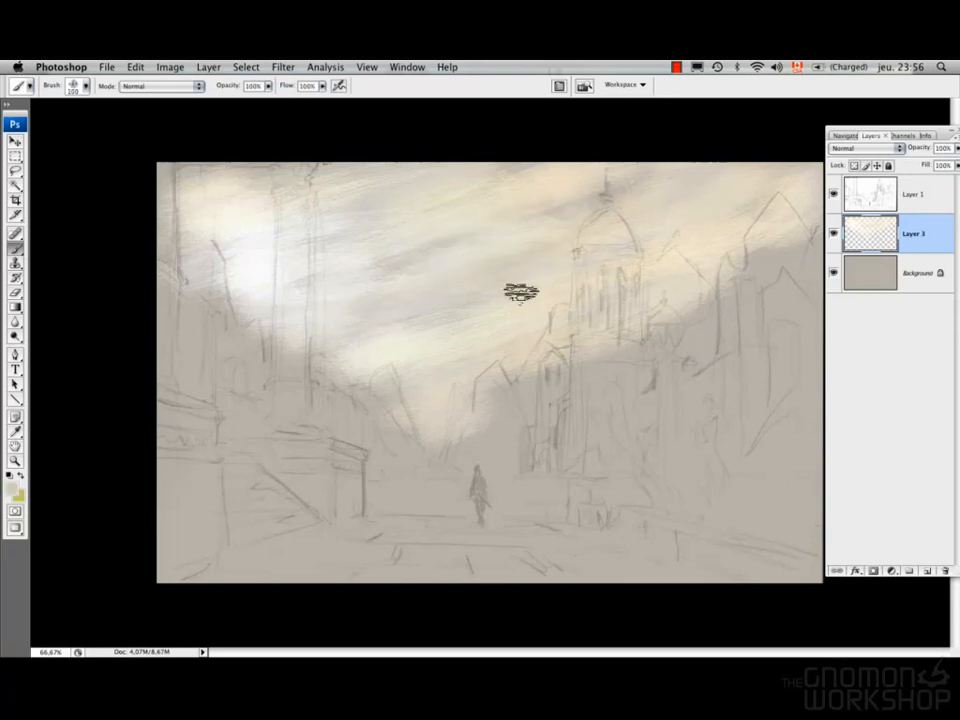
left_click(12, 488)
left_click(479, 452)
left_click(780, 403)
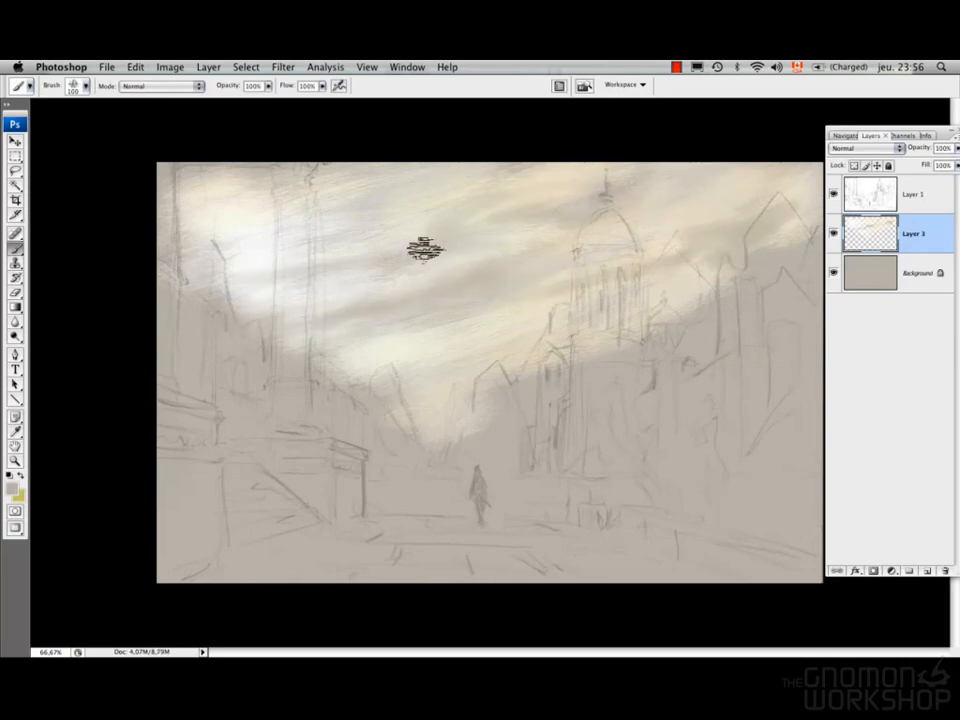
Choose an irregular brush tip and paint a bank of grey-brown clouds low across the sky.
right_click(458, 310)
left_click(608, 618)
left_click(103, 443)
left_click(16, 491)
left_click(482, 456)
left_click(750, 400)
mouse_move(322, 336)
left_mouse_down()
mouse_move(358, 355)
mouse_move(355, 378)
mouse_move(405, 374)
left_mouse_up()
mouse_move(500, 310)
left_mouse_down()
mouse_move(454, 364)
mouse_move(499, 326)
mouse_move(587, 296)
mouse_move(428, 385)
mouse_move(536, 364)
mouse_move(574, 326)
mouse_move(664, 335)
mouse_move(664, 298)
mouse_move(643, 285)
mouse_move(666, 328)
left_mouse_up()
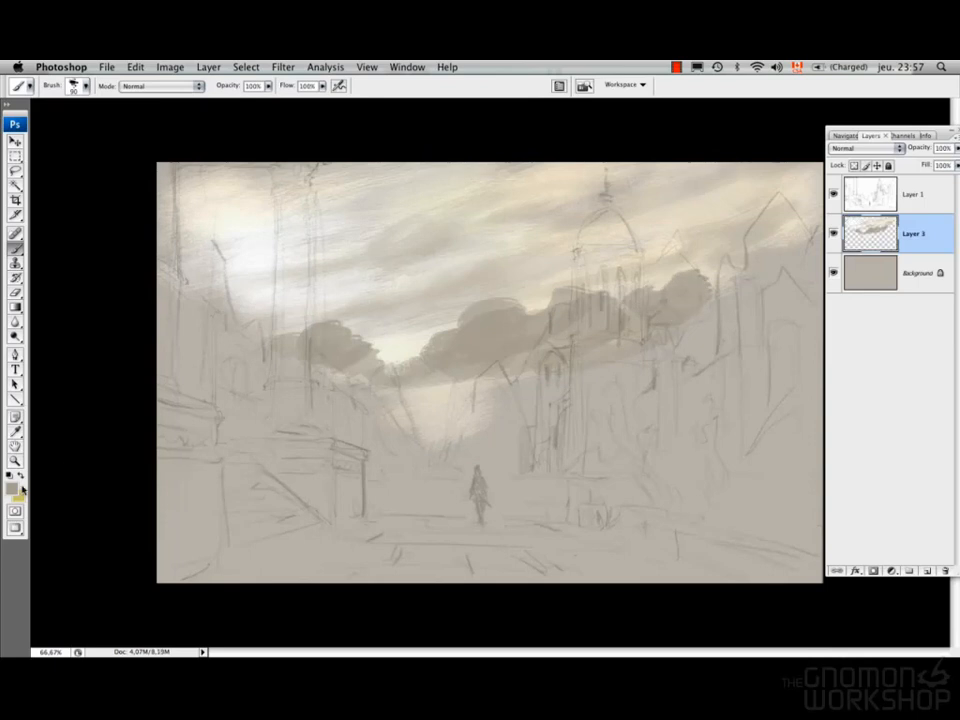
Paint warm beige clouds in the middle of the sky and around the dome toward the upper right.
left_click(13, 487)
left_click(491, 446)
left_click(744, 339)
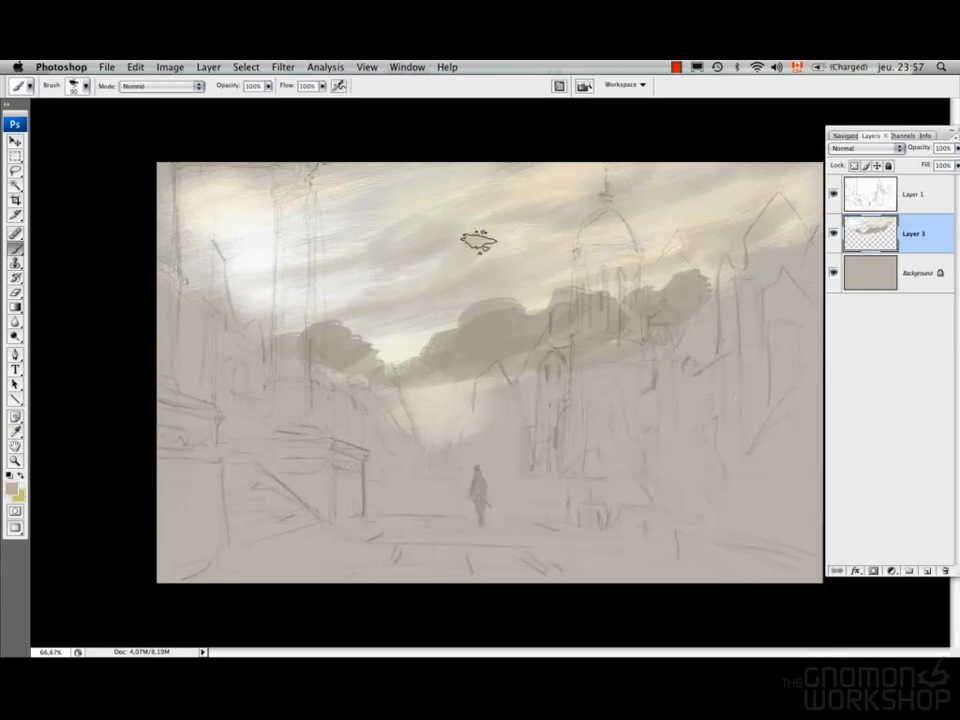
left_click_drag(478, 242, 510, 240)
left_click_drag(352, 289, 313, 297)
mouse_move(613, 185)
left_mouse_down()
mouse_move(570, 238)
mouse_move(579, 261)
mouse_move(628, 251)
mouse_move(703, 199)
mouse_move(797, 193)
mouse_move(705, 287)
left_mouse_up()
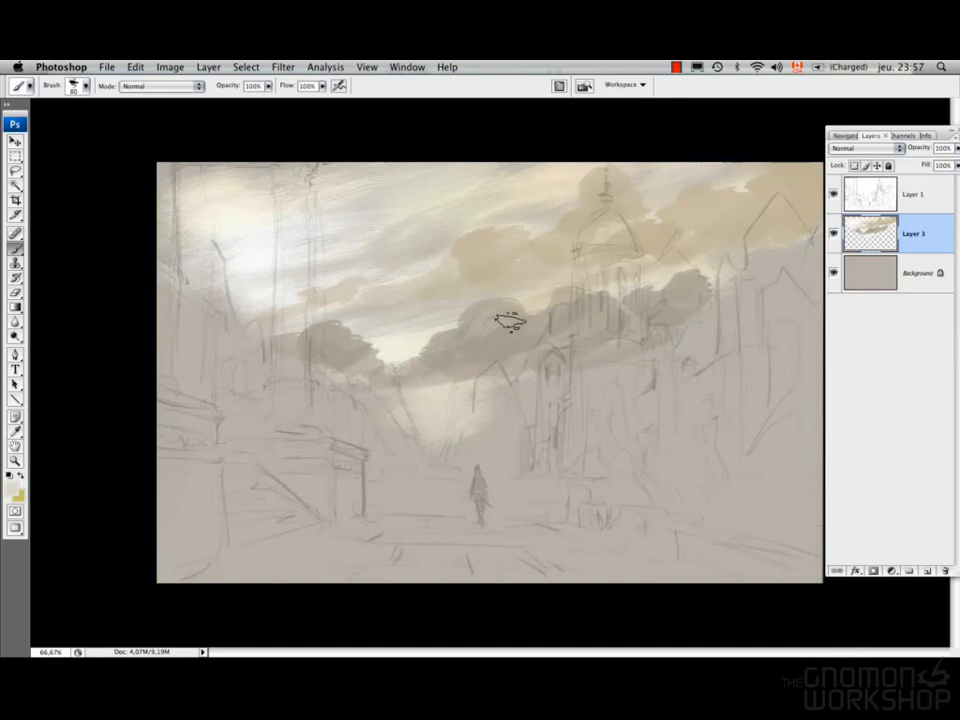
Lighten parts of the low cloud bank with a pale greyish tone, enlarging the brush to 125 px.
mouse_move(433, 367)
left_mouse_down()
mouse_move(536, 333)
mouse_move(552, 342)
left_mouse_up()
key("bracketright")
key("bracketright")
key("bracketright")
mouse_move(645, 308)
left_mouse_down()
mouse_move(701, 277)
mouse_move(671, 322)
left_mouse_up()
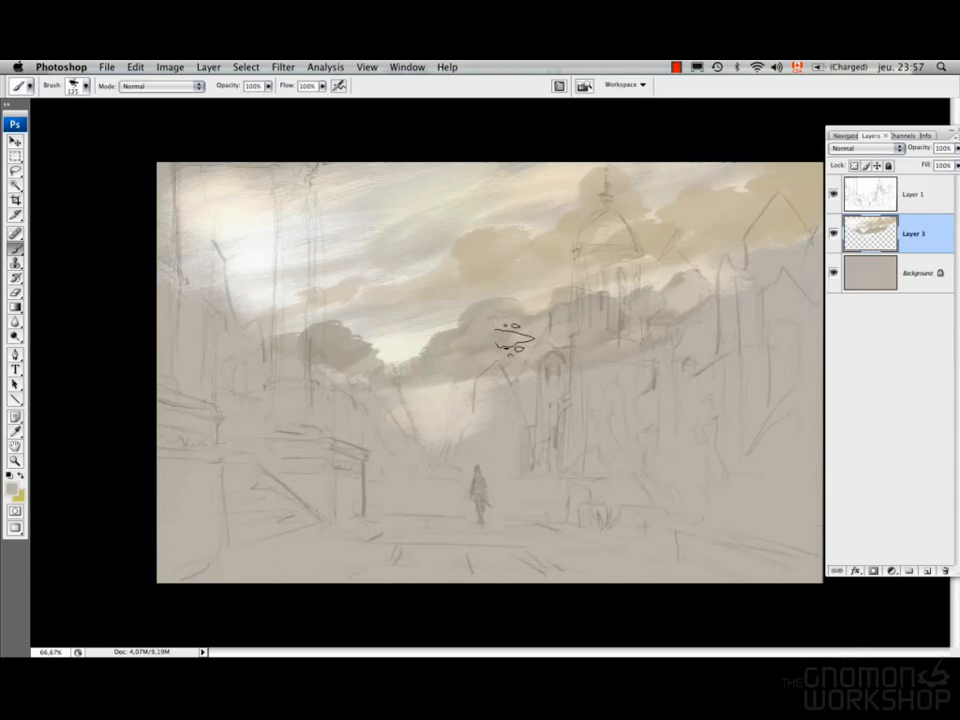
left_click_drag(697, 286, 739, 282)
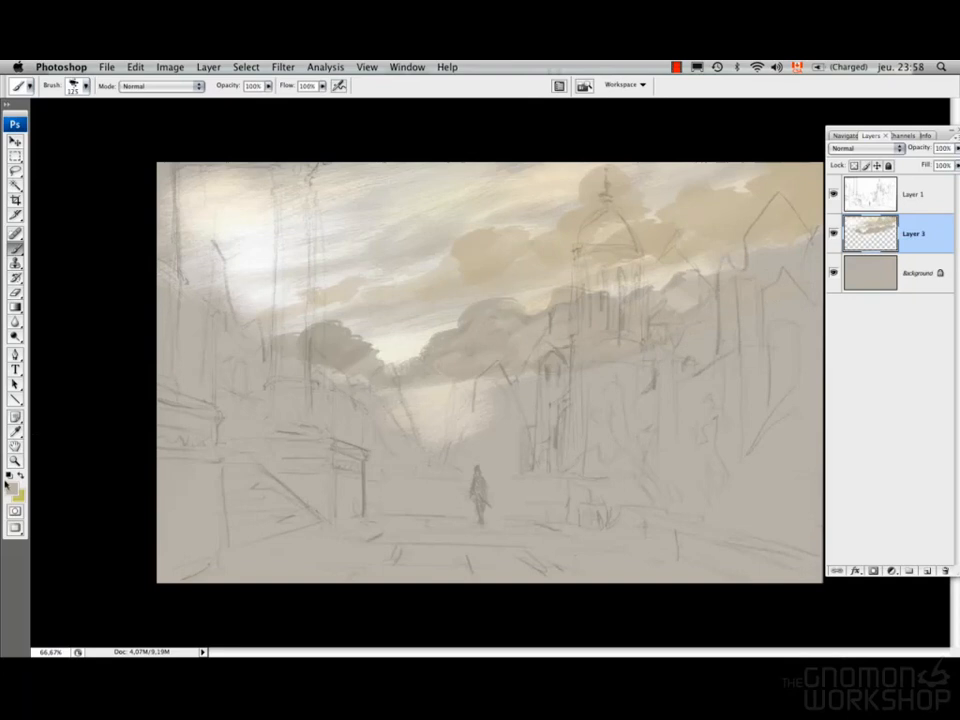
Paint darker grey-brown shadows into the warm clouds and along the low cloud bank with a 60 px brush.
left_click(10, 488)
left_click(486, 461)
left_click(754, 402)
key("bracketleft")
left_click_drag(513, 263, 487, 267)
mouse_move(420, 282)
left_mouse_down()
mouse_move(451, 285)
mouse_move(388, 292)
mouse_move(614, 259)
mouse_move(633, 222)
mouse_move(577, 246)
mouse_move(605, 258)
mouse_move(746, 234)
mouse_move(564, 285)
left_mouse_up()
mouse_move(645, 270)
left_mouse_down()
mouse_move(733, 216)
mouse_move(658, 287)
left_mouse_up()
mouse_move(755, 222)
left_mouse_down()
mouse_move(792, 223)
mouse_move(764, 262)
mouse_move(792, 194)
mouse_move(799, 238)
left_mouse_up()
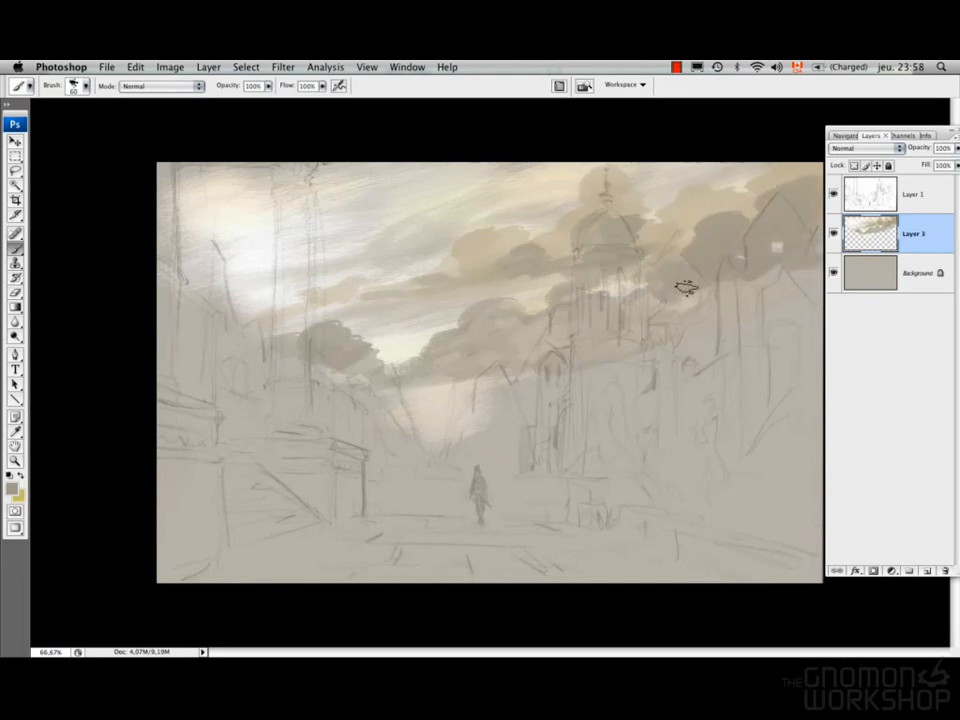
mouse_move(473, 373)
left_mouse_down()
mouse_move(540, 343)
mouse_move(533, 350)
mouse_move(650, 316)
left_mouse_up()
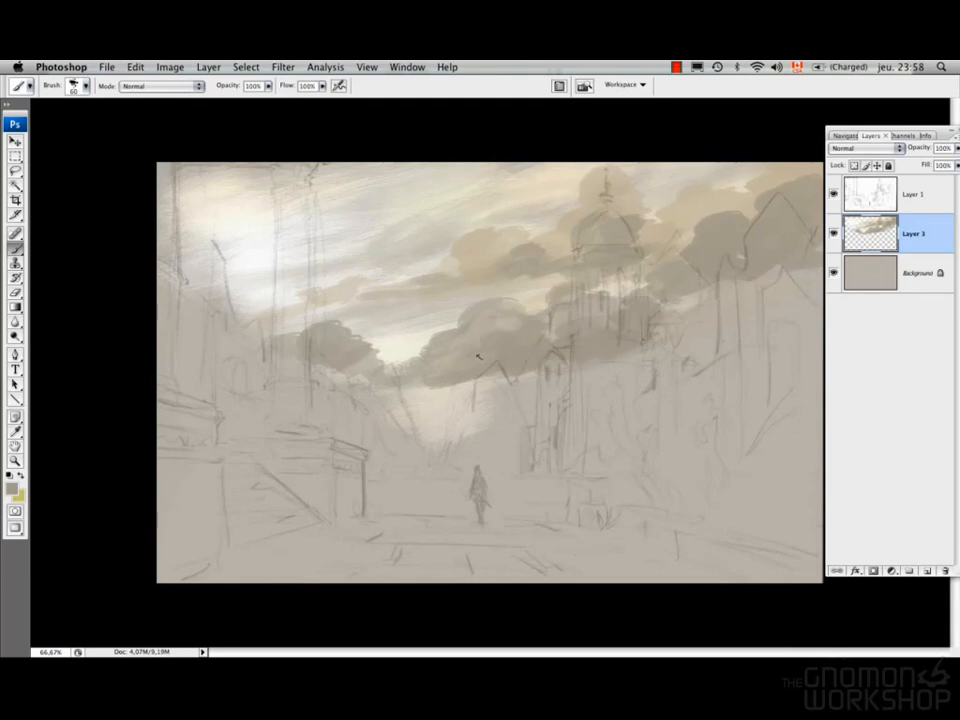
Merge the sky layer into the Background and apply Hue/Saturation with hue -6 and saturation +23.
key("super+e")
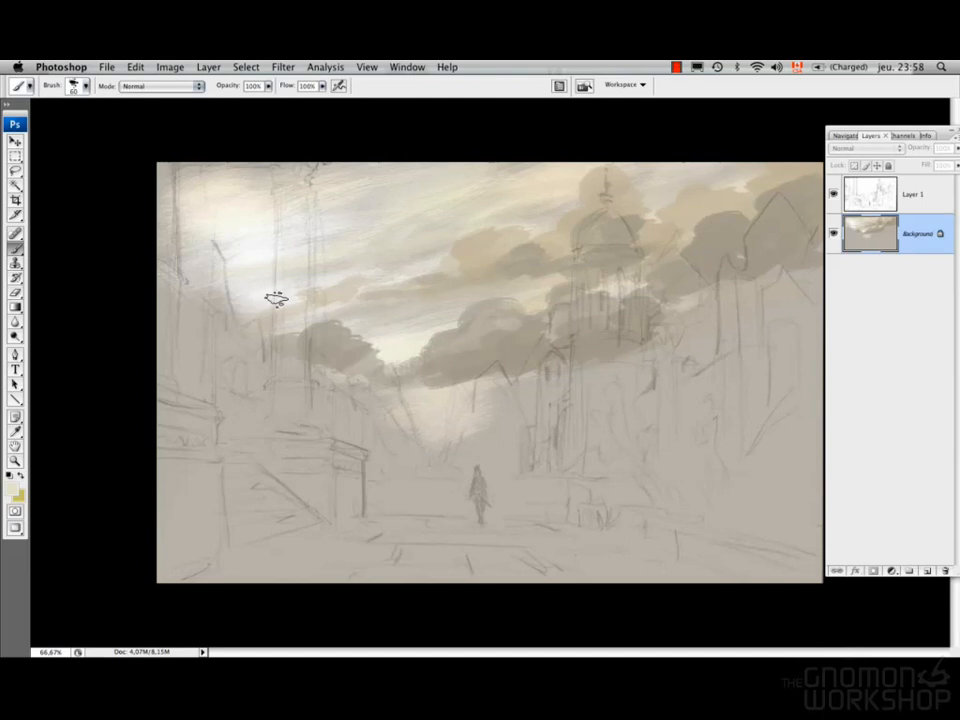
key("super+u")
left_click_drag(756, 466, 754, 468)
left_click_drag(763, 501, 772, 503)
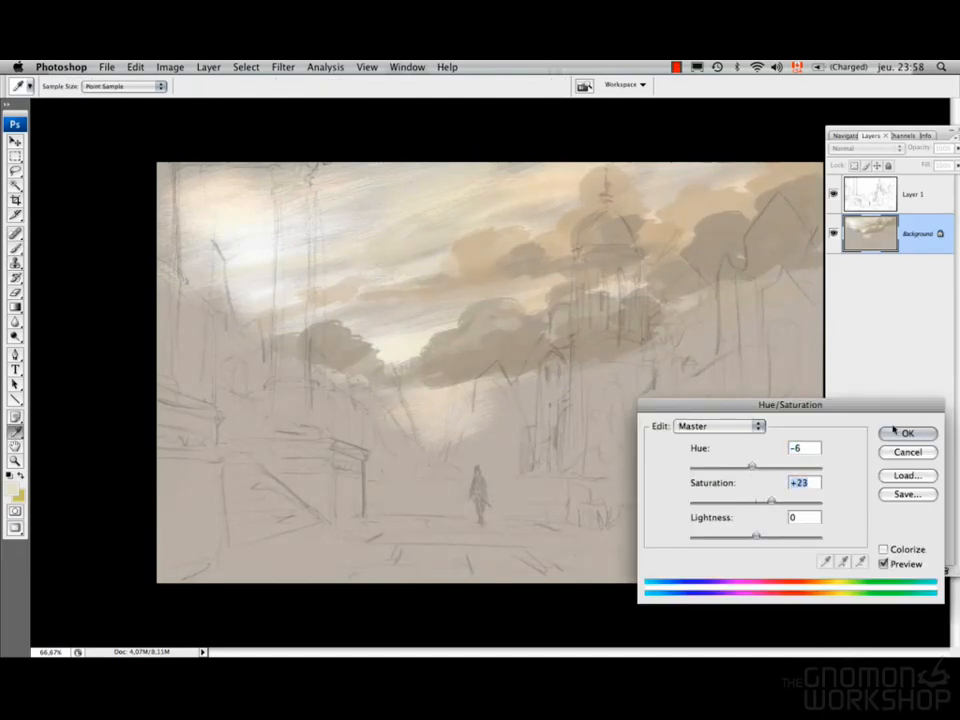
left_click(897, 431)
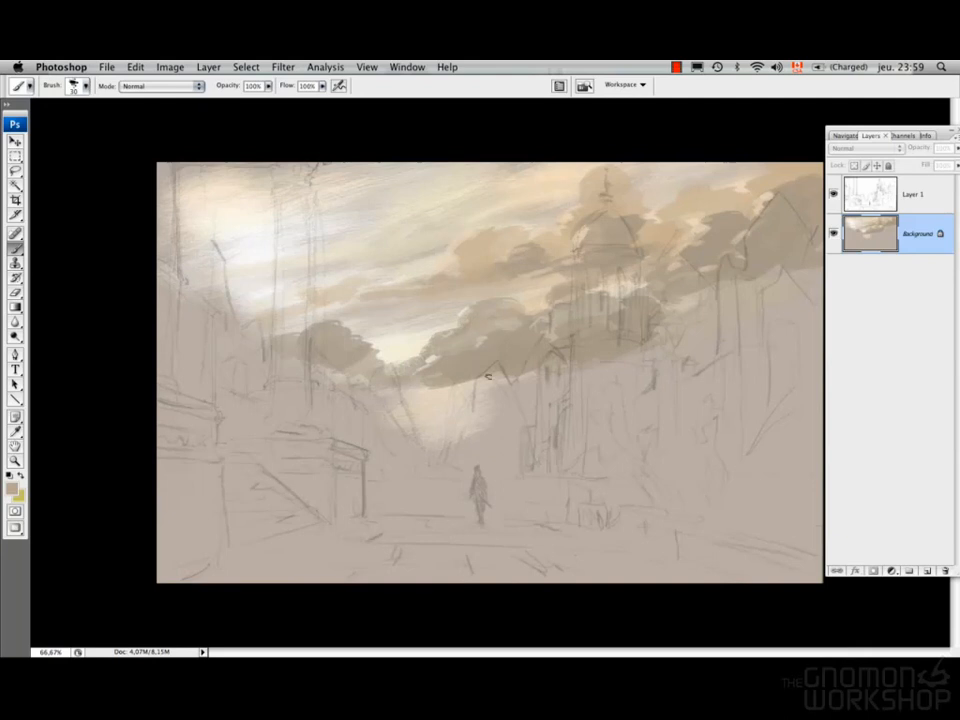
Deepen the cloud undersides with a darker brown and add thin streaks and small clouds across the sky.
left_click(12, 489)
left_click(493, 465)
left_click(756, 405)
key("bracketright")
key("bracketright")
key("bracketright")
left_click_drag(570, 349, 610, 343)
left_click_drag(703, 277, 785, 256)
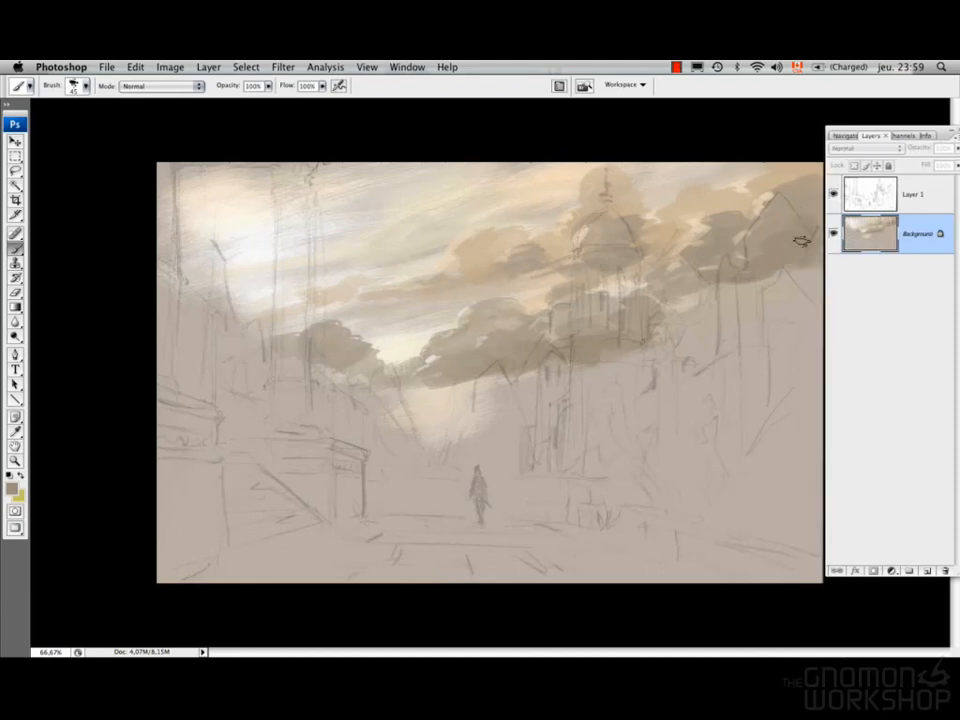
left_click_drag(300, 294, 370, 298)
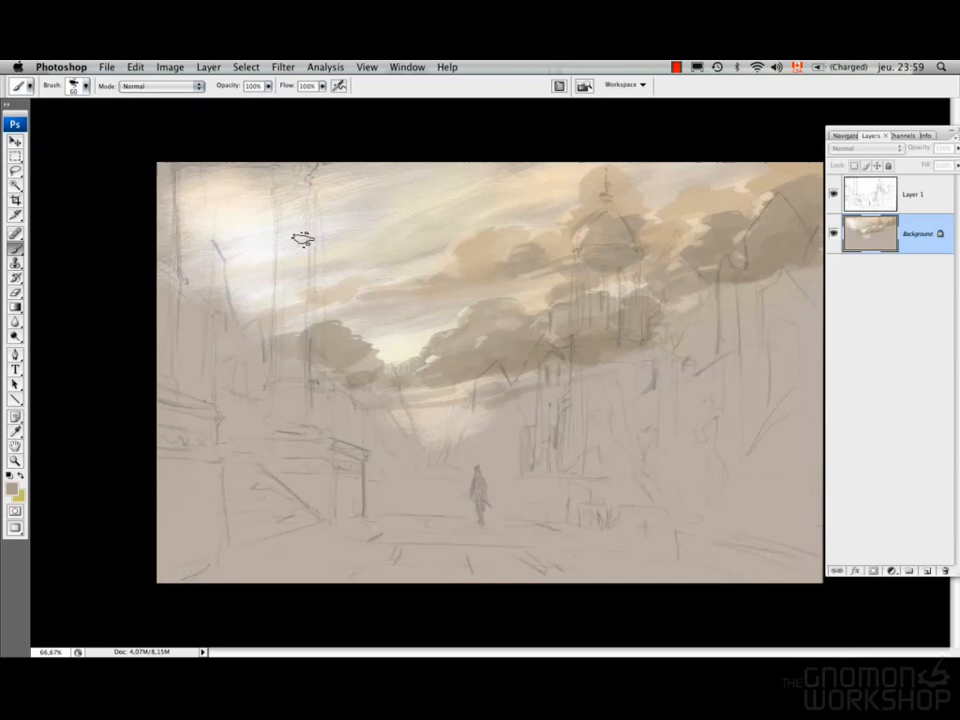
mouse_move(347, 219)
left_mouse_down()
mouse_move(264, 248)
mouse_move(454, 190)
mouse_move(424, 228)
mouse_move(444, 208)
mouse_move(629, 132)
mouse_move(619, 153)
mouse_move(682, 151)
mouse_move(625, 173)
mouse_move(789, 104)
mouse_move(698, 163)
left_mouse_up()
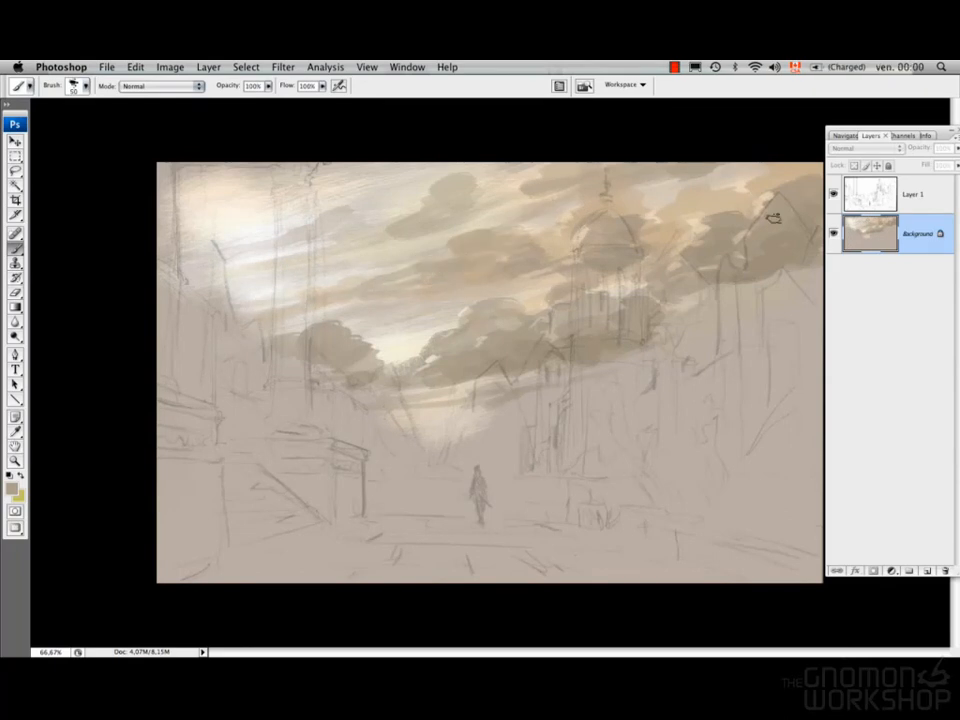
Hide the Layer 1 sketch and extend the dark cloud mass on the right with a 175 px brush.
left_click(834, 195)
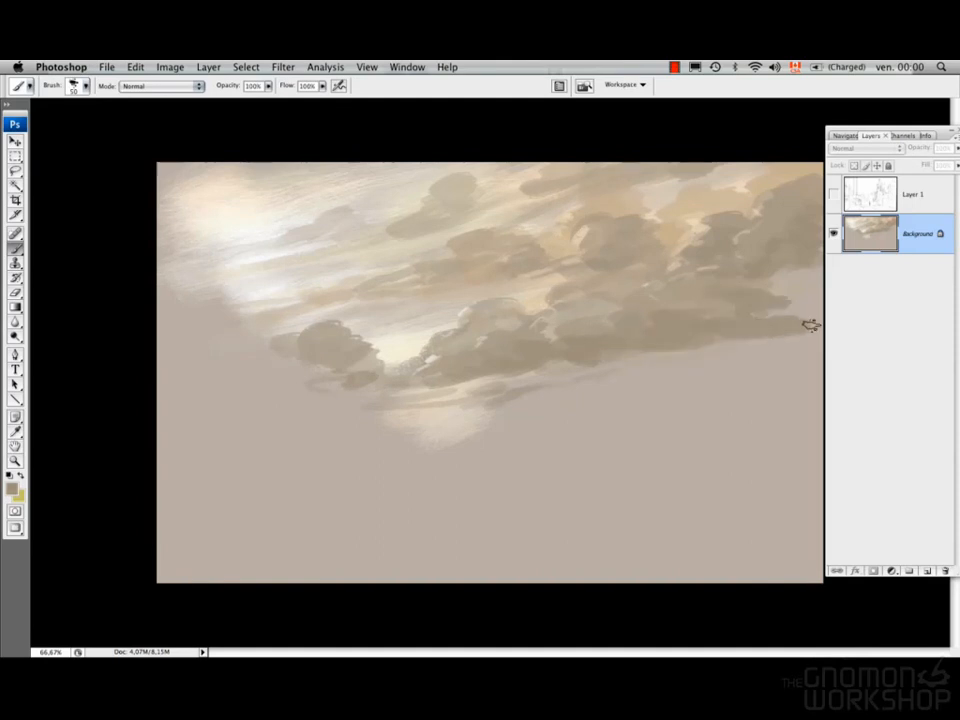
key("bracketright")
key("bracketright")
key("bracketright")
key("bracketright")
key("bracketright")
key("bracketright")
key("bracketright")
key("bracketright")
left_click_drag(690, 326, 773, 298)
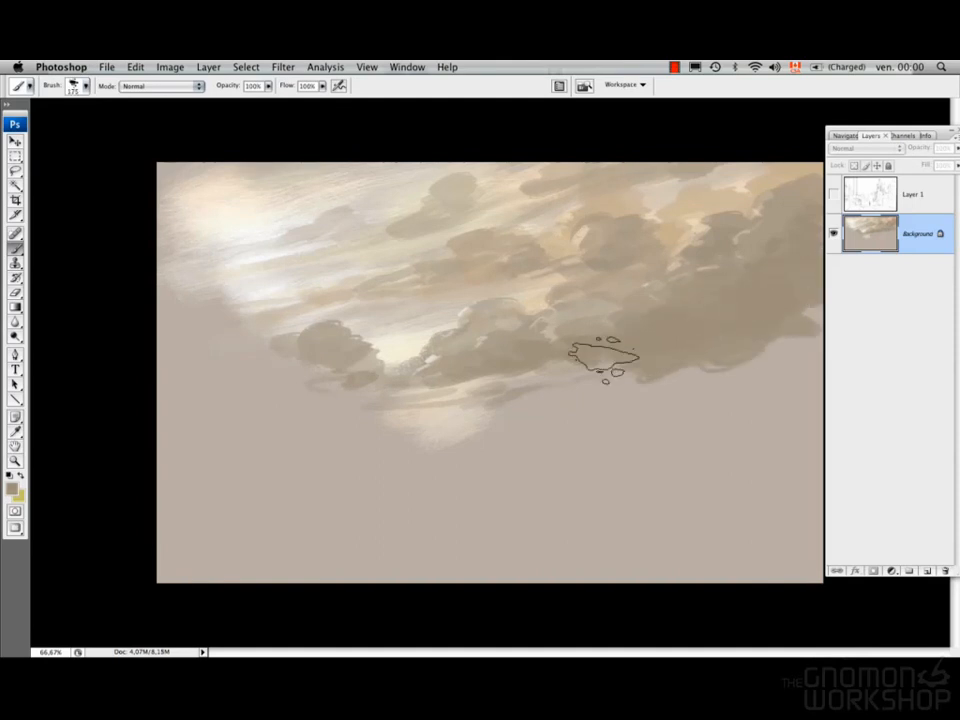
Show the Layer 1 sketch again and flip the canvas horizontally.
left_click(834, 194)
key("F1")
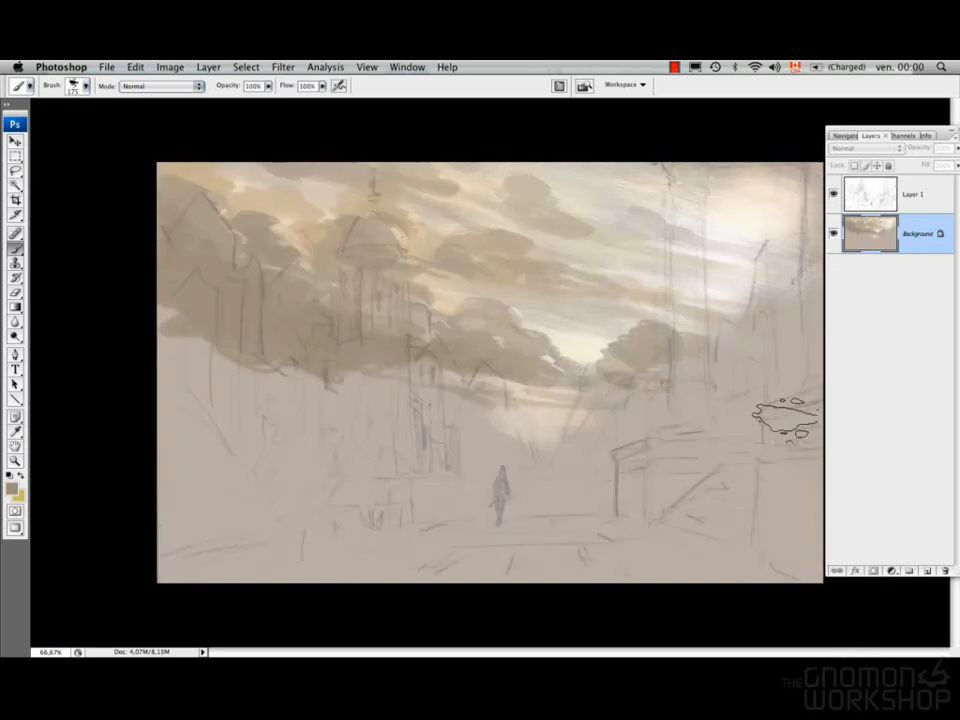
Choose a brown paint colour, shrink the brush, and add a new layer between the sketch and the Background.
left_click(12, 489)
left_click(489, 467)
left_click(774, 402)
key("bracketleft")
key("bracketleft")
key("bracketleft")
key("bracketleft")
key("super+shift+n")
key("Return")
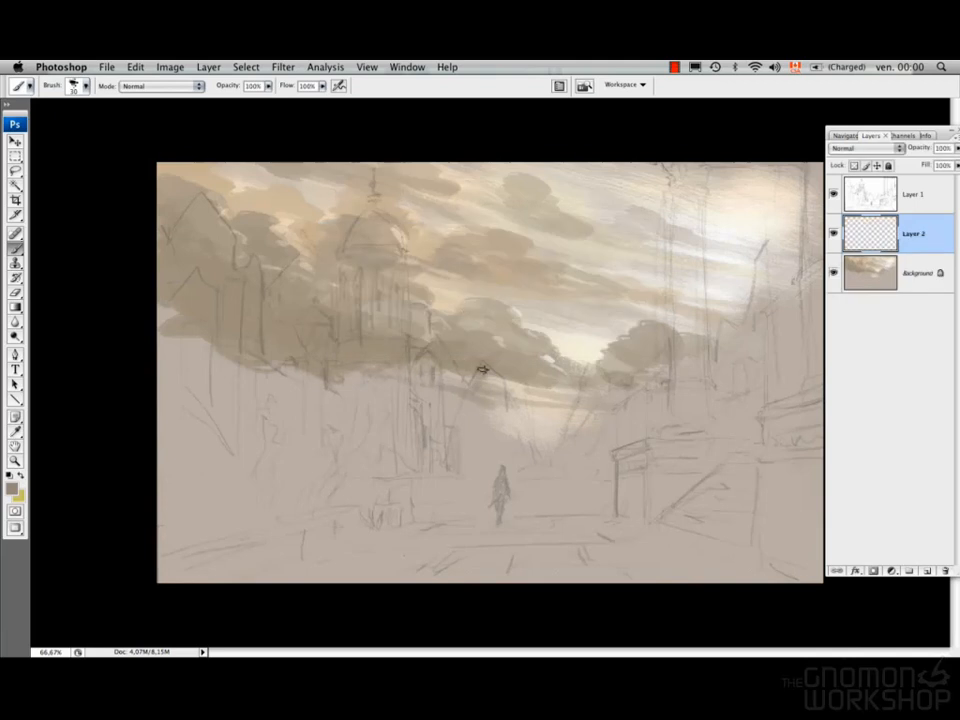
Paint the sloping edge of the distant rooftops beside the street's vanishing point in a darker brown.
left_click(12, 489)
left_click(495, 476)
left_click(753, 402)
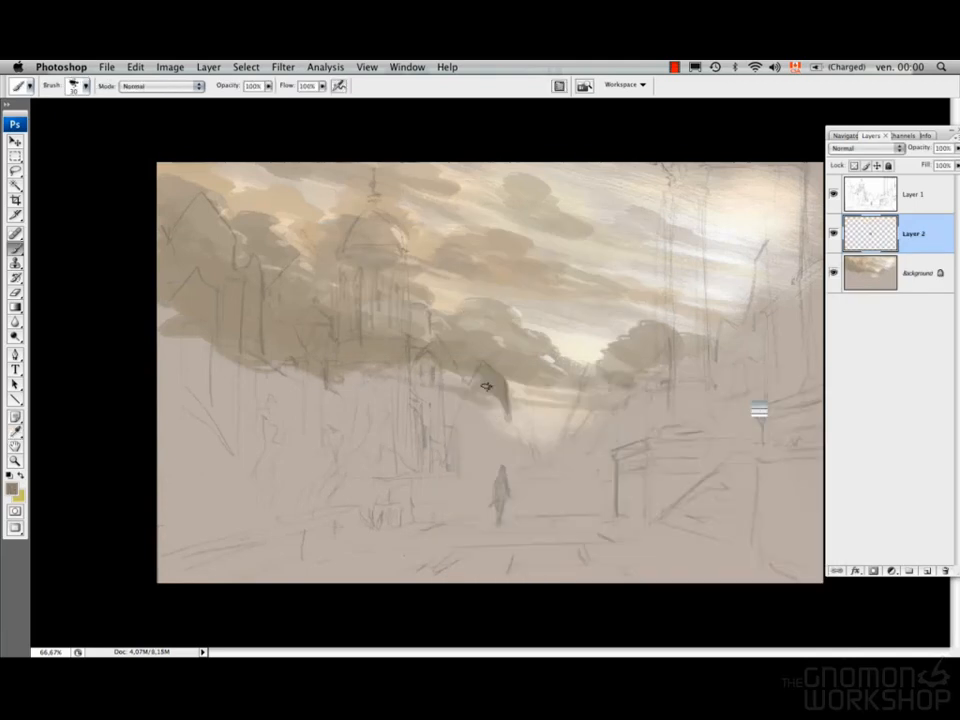
left_click_drag(494, 383, 540, 452)
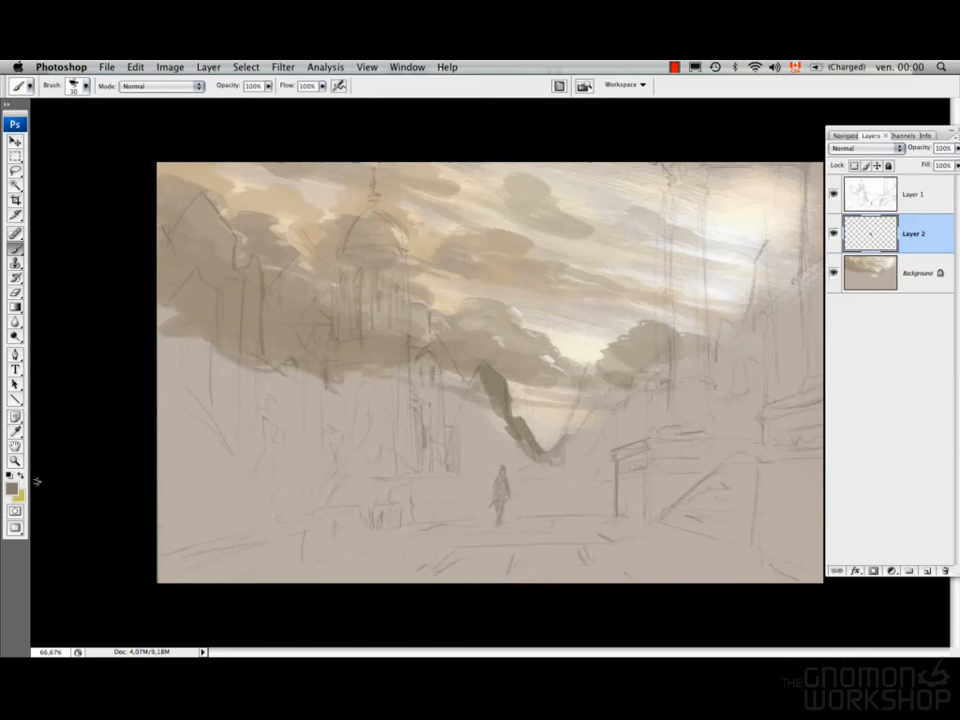
Fill the distant buildings left of the street opening with brown and lay a horizontal band along the street line.
left_click(12, 489)
left_click(497, 469)
left_click(745, 401)
mouse_move(499, 407)
left_mouse_down()
mouse_move(426, 339)
mouse_move(448, 414)
mouse_move(504, 454)
mouse_move(566, 474)
left_mouse_up()
left_click_drag(395, 477, 676, 475)
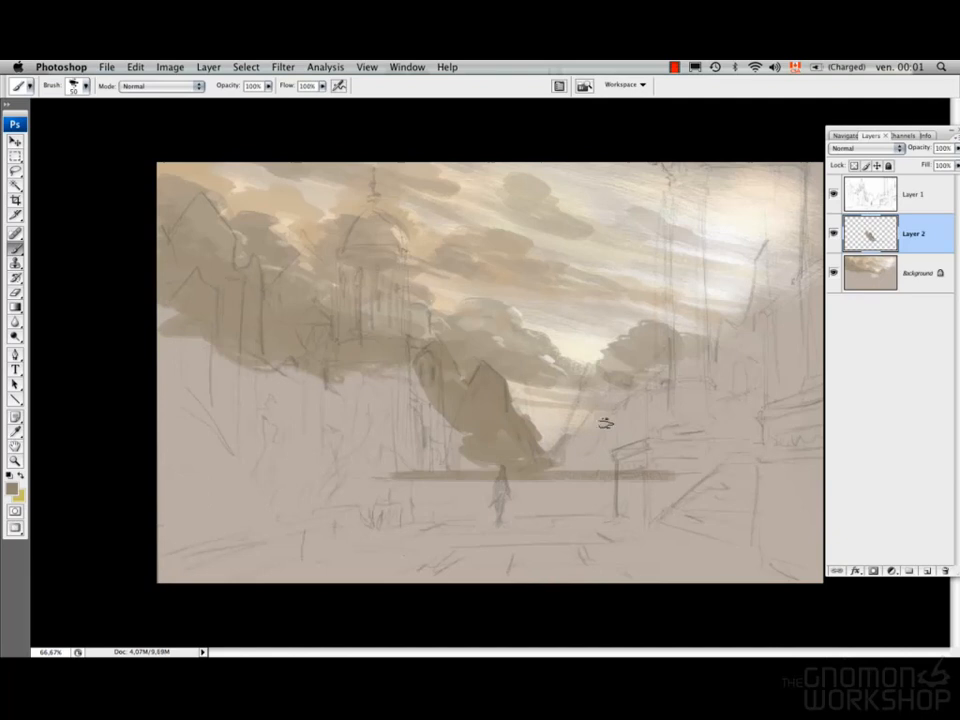
Paint the brown building silhouettes right of the street opening, rising to the canvas's right edge.
mouse_move(525, 445)
left_mouse_down()
mouse_move(580, 419)
mouse_move(573, 440)
mouse_move(595, 389)
left_mouse_up()
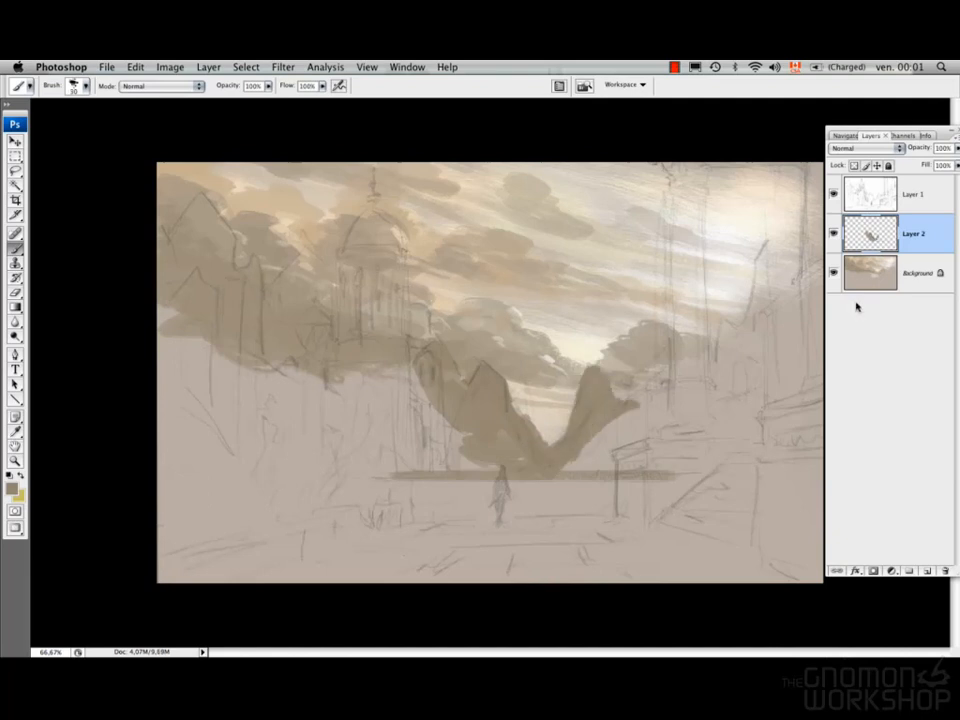
mouse_move(633, 388)
left_mouse_down()
mouse_move(674, 349)
mouse_move(714, 358)
mouse_move(535, 460)
mouse_move(653, 443)
mouse_move(659, 406)
mouse_move(727, 387)
mouse_move(686, 426)
mouse_move(662, 469)
mouse_move(718, 399)
mouse_move(638, 372)
left_mouse_up()
mouse_move(775, 250)
left_mouse_down()
mouse_move(765, 274)
mouse_move(800, 255)
mouse_move(731, 352)
left_mouse_up()
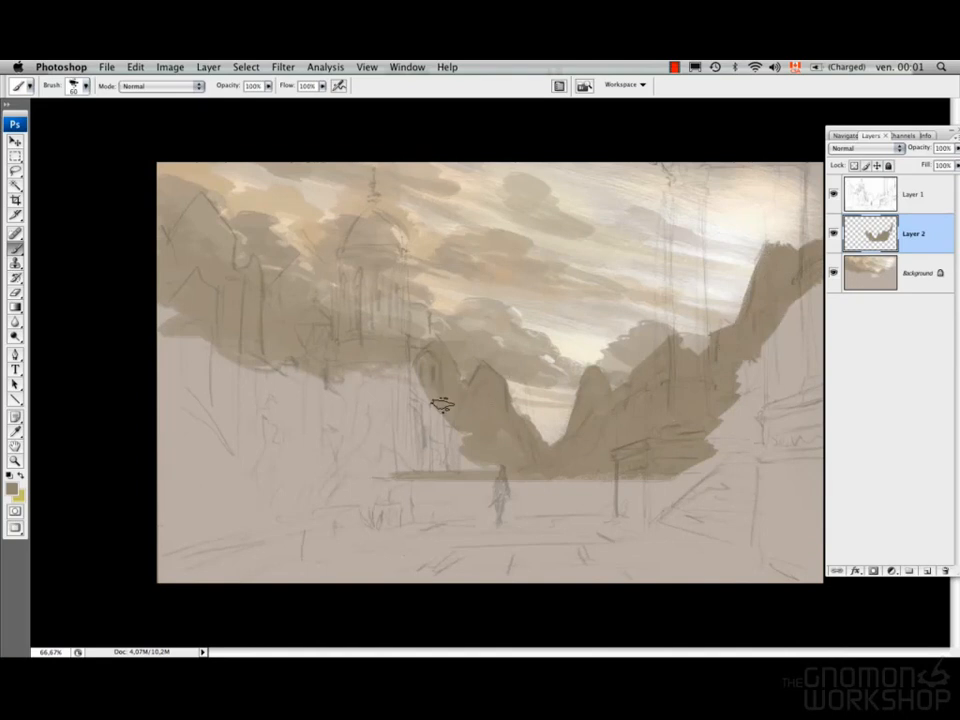
Extend the silhouette right of the dome down to the street and add a brown shape left of the dome with a 30 px brush.
left_click_drag(441, 404, 478, 465)
left_click(12, 489)
left_click(502, 455)
left_click(754, 406)
key("bracketleft")
key("bracketleft")
key("bracketleft")
key("bracketleft")
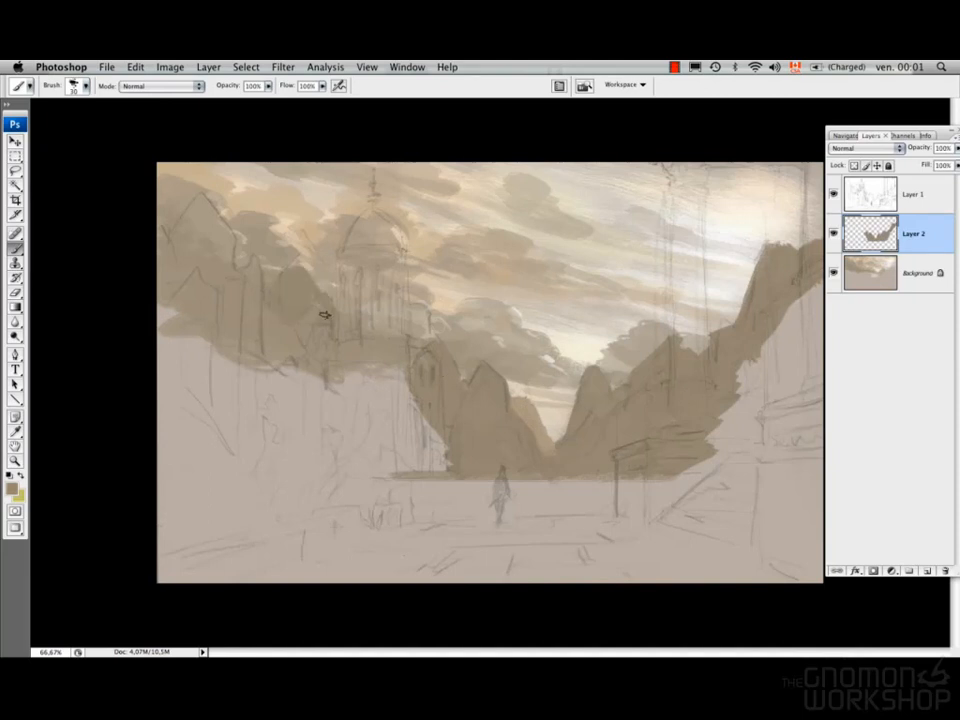
Lighten the Background layer with Levels, setting the midtone to 1.08 and the white input to 252.
key("alt+bracketleft")
key("ctrl+l")
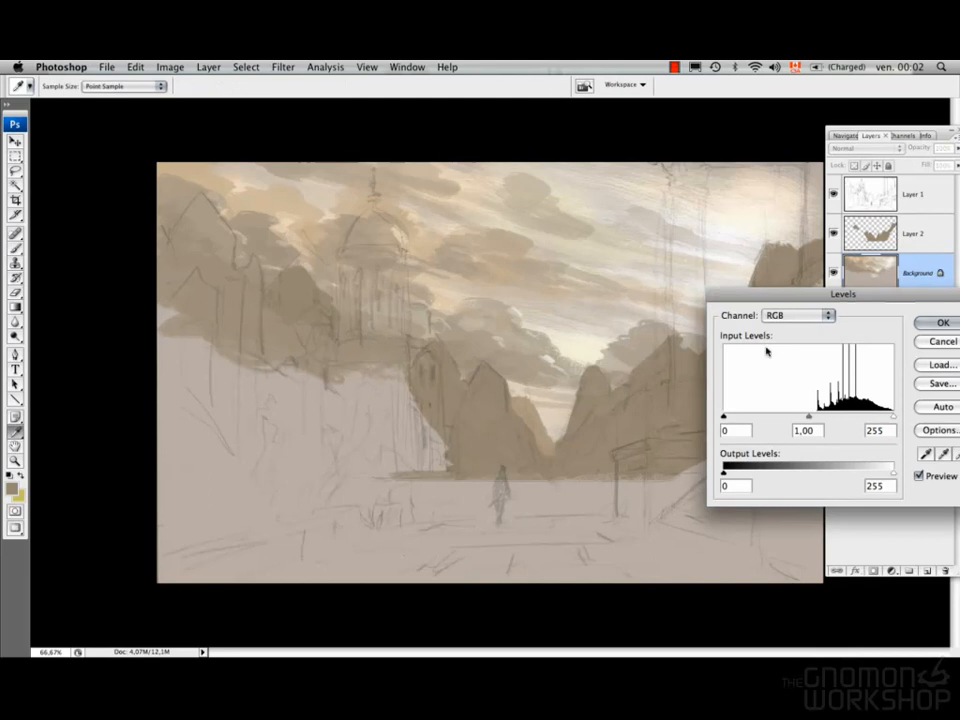
left_click_drag(891, 418, 890, 417)
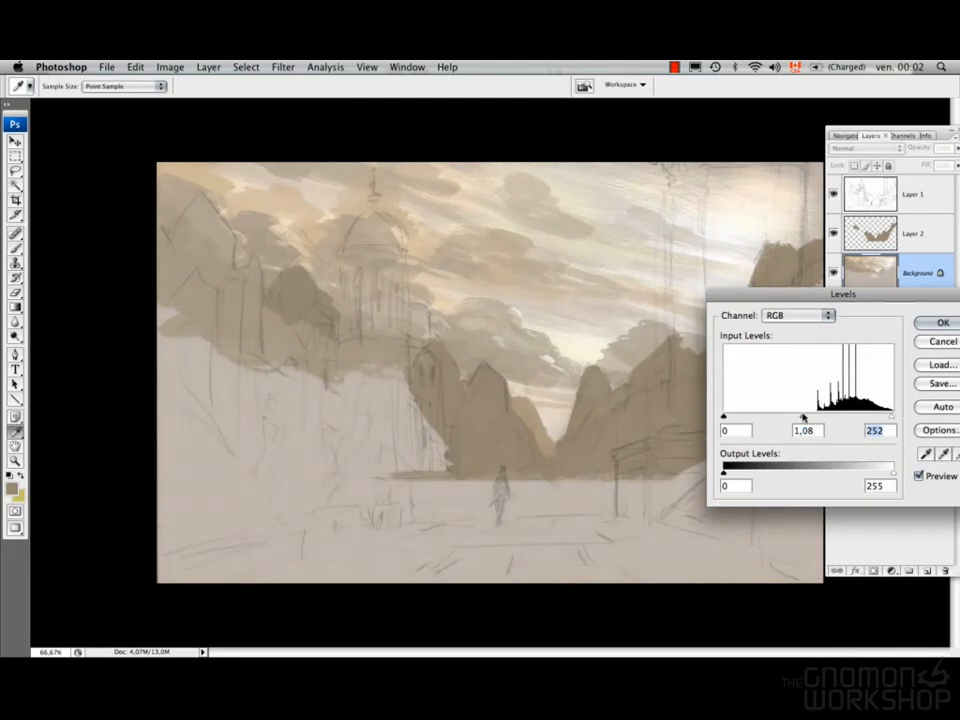
key("Return")
key("b")
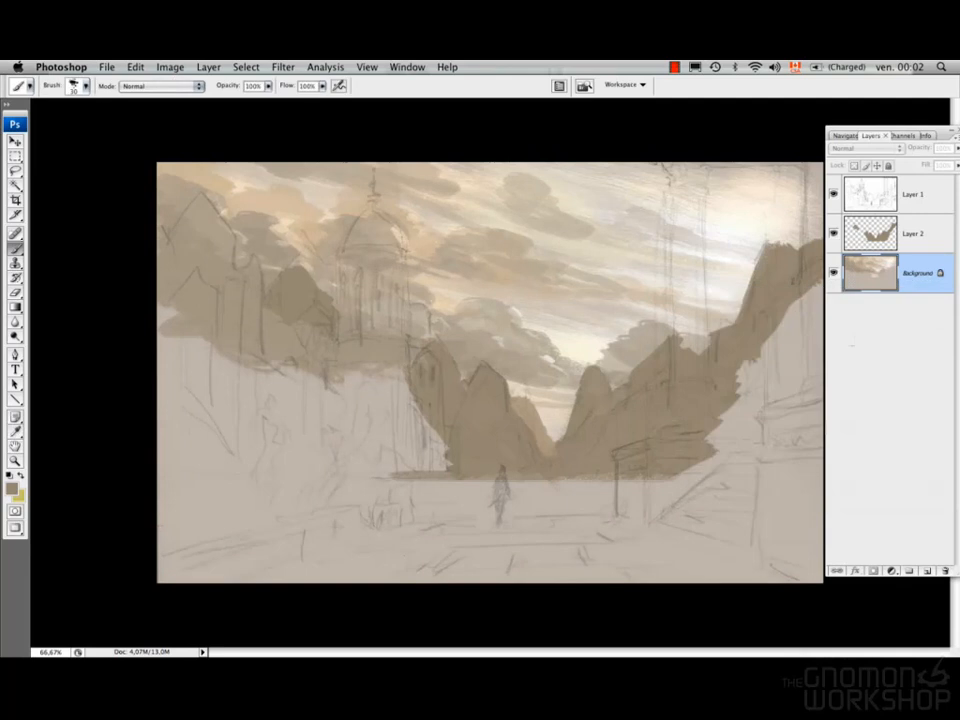
Paint a dark brown shape at the foot of the domed building on the Background with a 40 px brush.
left_click(12, 489)
left_click(502, 477)
left_click(504, 481)
left_click(768, 402)
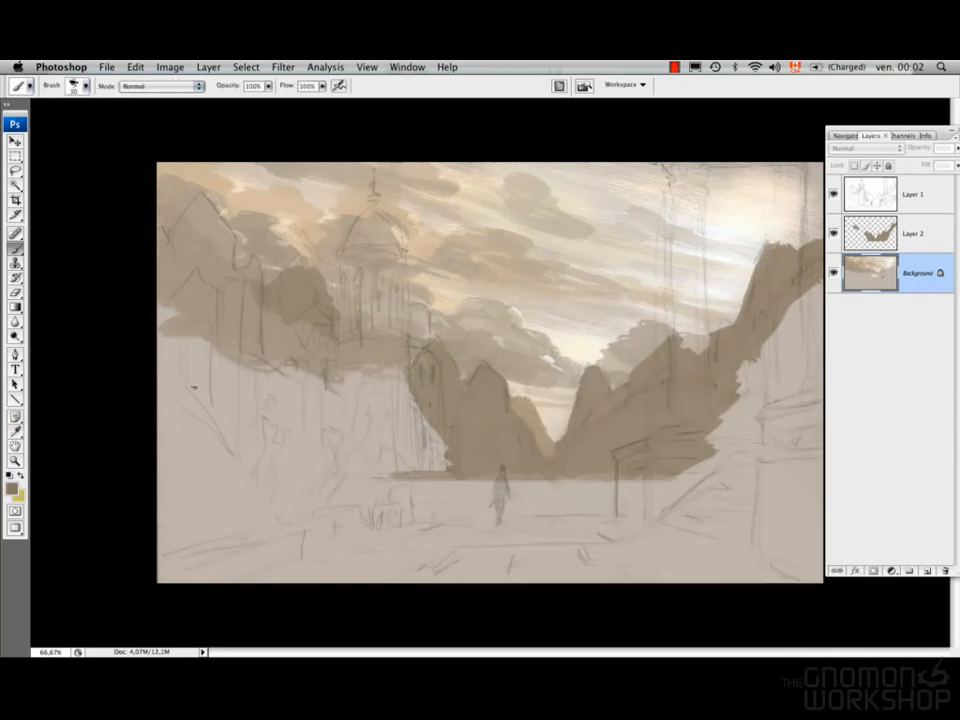
left_click(12, 489)
left_click(506, 481)
left_click(748, 402)
left_click_drag(401, 402, 425, 437)
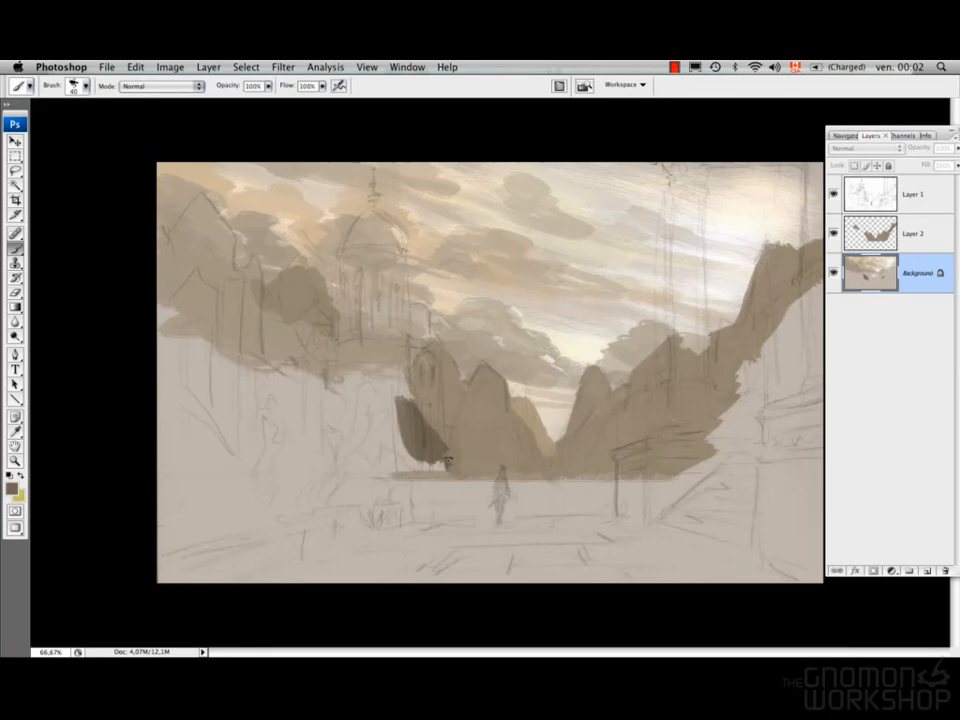
Select Layer 2 and set the paint colour to the grey-brown #857a67.
left_click(914, 234)
left_click(12, 489)
left_click(501, 491)
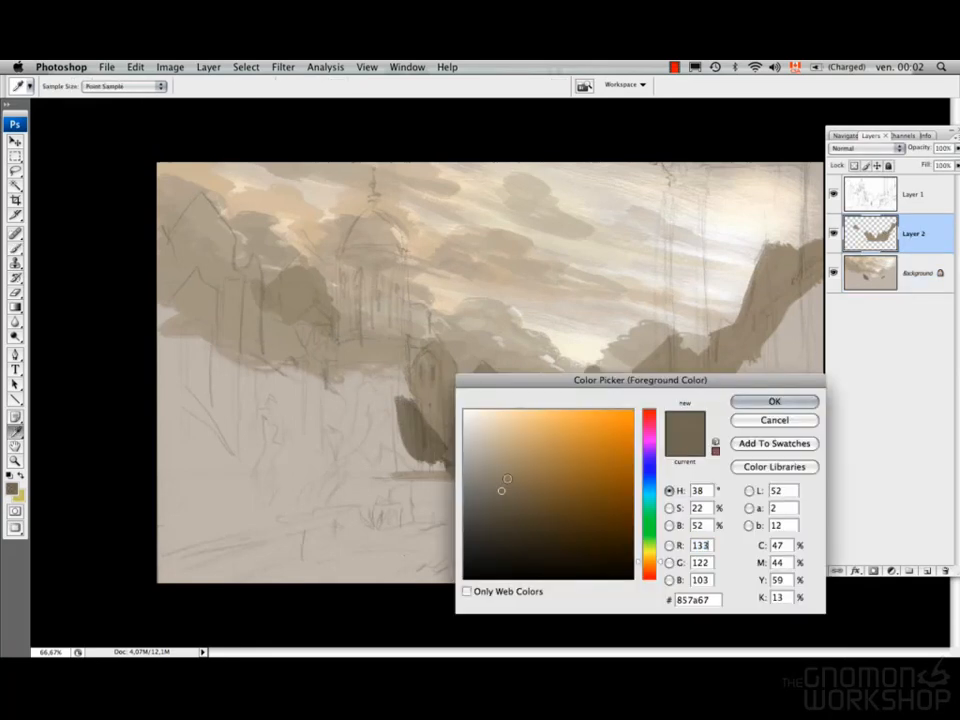
left_click(738, 403)
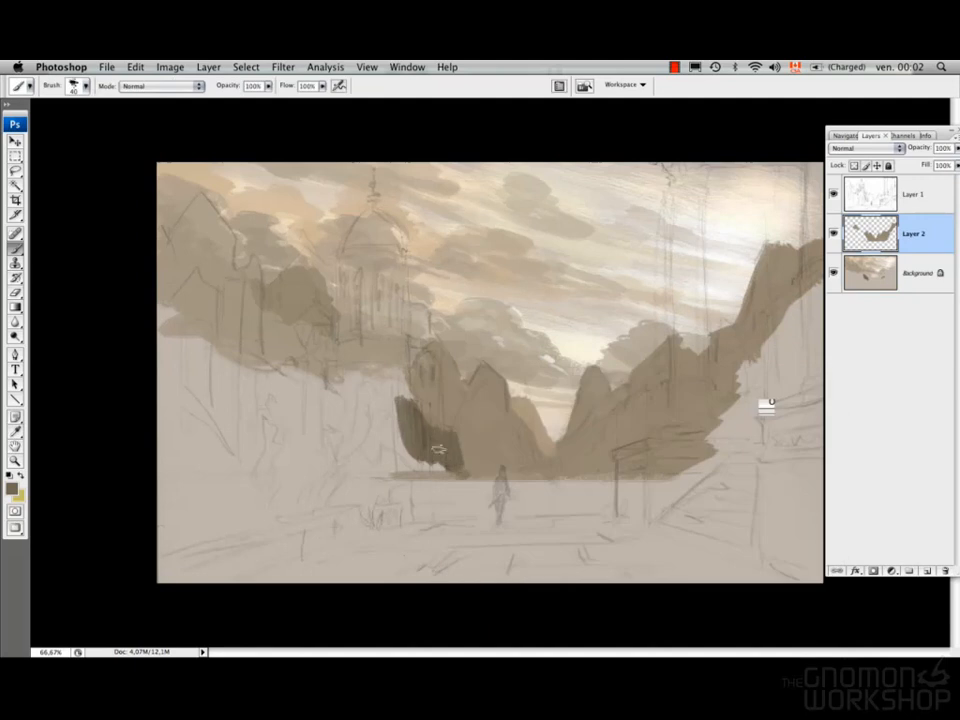
Paint the middle-distance building masses in grey-brown on Layer 2, on both sides of the street.
mouse_move(404, 408)
left_mouse_down()
mouse_move(362, 392)
mouse_move(302, 322)
left_mouse_up()
key("]")
mouse_move(343, 363)
left_mouse_down()
mouse_move(322, 334)
mouse_move(371, 400)
mouse_move(392, 407)
mouse_move(428, 468)
mouse_move(457, 471)
mouse_move(311, 396)
mouse_move(257, 327)
mouse_move(259, 354)
mouse_move(312, 348)
mouse_move(330, 396)
mouse_move(361, 420)
mouse_move(231, 250)
mouse_move(265, 300)
mouse_move(220, 282)
left_mouse_up()
mouse_move(196, 212)
left_mouse_down()
mouse_move(182, 280)
mouse_move(200, 305)
left_mouse_up()
mouse_move(730, 405)
left_mouse_down()
mouse_move(690, 411)
mouse_move(600, 467)
mouse_move(558, 473)
left_mouse_up()
mouse_move(685, 412)
left_mouse_down()
mouse_move(707, 407)
mouse_move(722, 355)
mouse_move(775, 325)
mouse_move(610, 468)
mouse_move(745, 430)
mouse_move(787, 307)
mouse_move(767, 339)
mouse_move(789, 452)
mouse_move(740, 428)
mouse_move(805, 395)
mouse_move(780, 440)
left_mouse_up()
Pick a darker brown and fill the left building mass down to the street line with a 60 px brush.
left_click(11, 489)
key("Return")
mouse_move(252, 300)
left_mouse_down()
mouse_move(246, 321)
mouse_move(335, 452)
mouse_move(369, 439)
mouse_move(429, 463)
mouse_move(226, 345)
mouse_move(190, 360)
mouse_move(163, 407)
left_mouse_up()
mouse_move(380, 473)
left_mouse_down()
mouse_move(225, 427)
mouse_move(252, 408)
mouse_move(260, 424)
mouse_move(361, 475)
mouse_move(283, 475)
left_mouse_up()
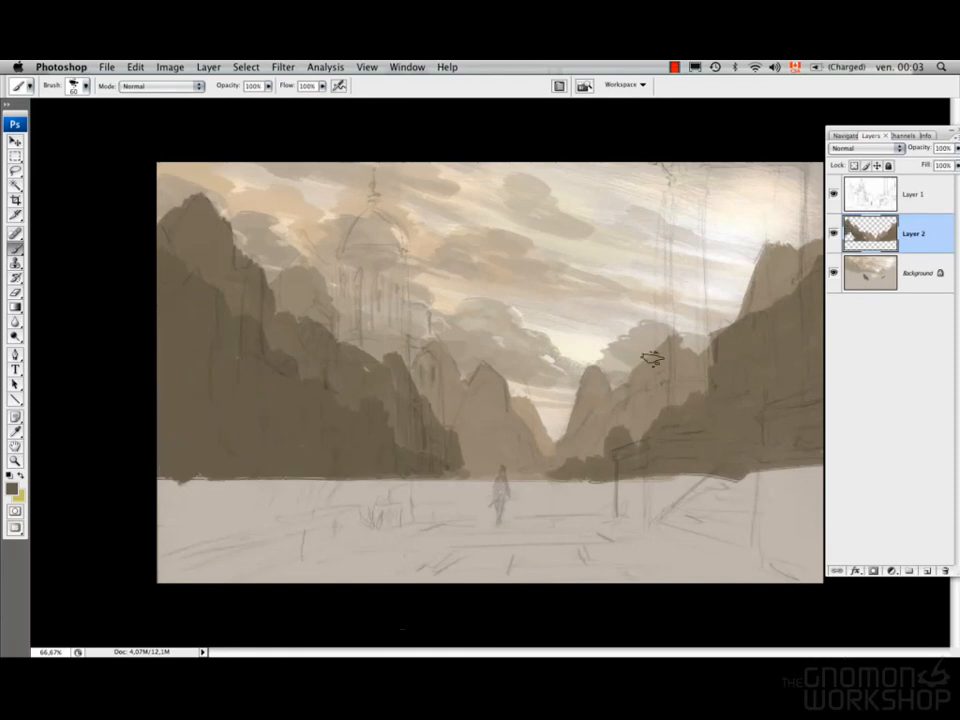
Pick a deeper brown and paint the nearer building shapes along the left edge and at the foot of the right mass.
left_click(12, 488)
left_click(506, 512)
left_click(741, 405)
mouse_move(162, 234)
left_mouse_down()
mouse_move(172, 212)
mouse_move(195, 440)
mouse_move(197, 394)
mouse_move(262, 262)
mouse_move(282, 420)
left_mouse_up()
mouse_move(248, 358)
left_mouse_down()
mouse_move(283, 465)
mouse_move(280, 430)
left_mouse_up()
mouse_move(180, 425)
left_mouse_down()
mouse_move(166, 460)
mouse_move(218, 473)
mouse_move(170, 482)
mouse_move(290, 484)
mouse_move(325, 455)
mouse_move(343, 476)
mouse_move(318, 460)
mouse_move(312, 486)
mouse_move(296, 488)
left_mouse_up()
mouse_move(741, 472)
left_mouse_down()
mouse_move(752, 464)
mouse_move(690, 458)
mouse_move(625, 470)
mouse_move(620, 482)
mouse_move(664, 484)
left_mouse_up()
left_click_drag(748, 422, 770, 438)
mouse_move(808, 381)
left_mouse_down()
mouse_move(819, 348)
mouse_move(781, 411)
left_mouse_up()
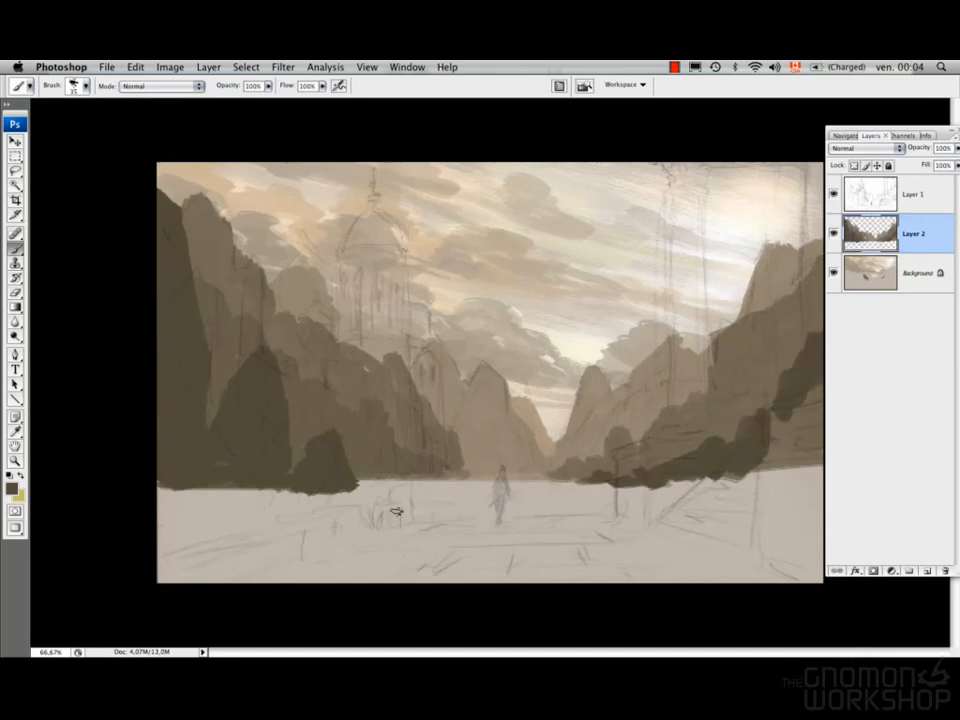
Pick a still darker brown and paint the tall sketched column on the right side from the top edge down.
left_click(11, 487)
left_click(506, 521)
left_click(774, 401)
mouse_move(672, 400)
left_mouse_down()
mouse_move(675, 165)
mouse_move(678, 279)
left_mouse_up()
mouse_move(681, 236)
left_mouse_down()
mouse_move(682, 170)
mouse_move(668, 163)
mouse_move(703, 166)
left_mouse_up()
mouse_move(697, 170)
left_mouse_down()
mouse_move(696, 448)
mouse_move(696, 164)
mouse_move(674, 275)
mouse_move(675, 432)
left_mouse_up()
left_click_drag(673, 386, 674, 446)
Flip the canvas horizontally and paint the column's dark pedestal and the foreground mass in the lower right.
key("F2")
mouse_move(283, 468)
left_mouse_down()
mouse_move(277, 431)
mouse_move(328, 455)
mouse_move(337, 443)
mouse_move(327, 445)
mouse_move(364, 453)
mouse_move(357, 515)
mouse_move(312, 473)
mouse_move(265, 472)
mouse_move(255, 446)
mouse_move(295, 476)
mouse_move(275, 483)
mouse_move(272, 500)
mouse_move(322, 503)
mouse_move(373, 530)
left_mouse_up()
mouse_move(566, 498)
left_mouse_down()
mouse_move(615, 517)
mouse_move(701, 509)
mouse_move(672, 510)
mouse_move(704, 529)
mouse_move(703, 510)
mouse_move(656, 493)
mouse_move(749, 510)
mouse_move(726, 500)
mouse_move(714, 517)
mouse_move(756, 507)
mouse_move(787, 429)
mouse_move(822, 415)
mouse_move(772, 504)
mouse_move(826, 490)
mouse_move(800, 570)
left_mouse_up()
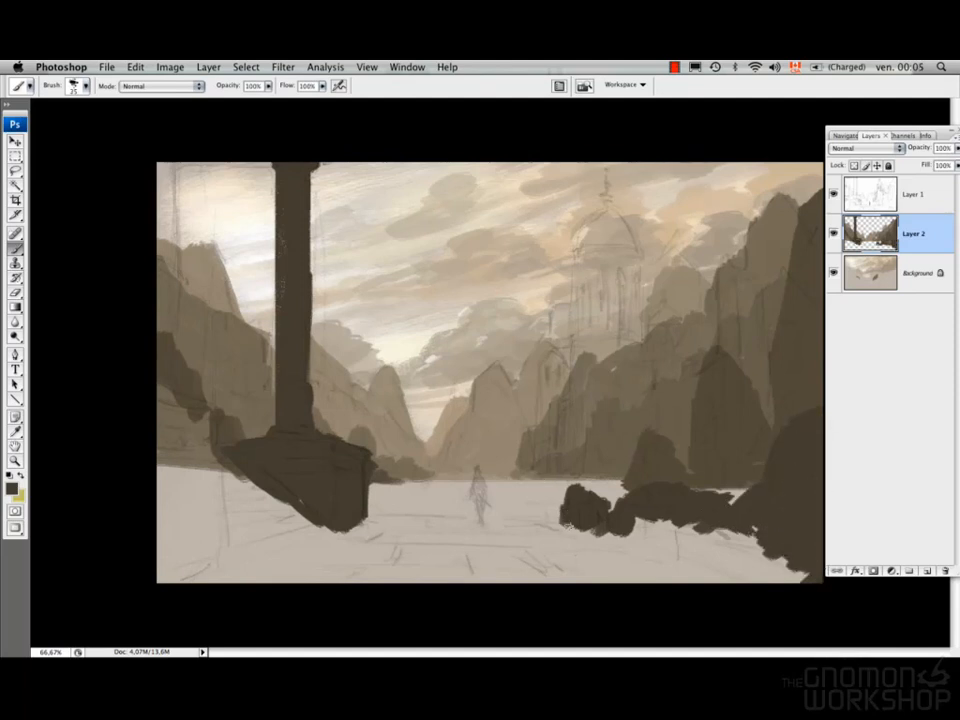
Paint a thin dark ledge joining the pedestal to the right-hand rocks, plus a small block left of the column, with a 25 px brush.
left_click_drag(575, 495, 540, 510)
left_click_drag(365, 511, 546, 519)
left_click_drag(524, 515, 390, 514)
mouse_move(205, 408)
left_mouse_down()
mouse_move(204, 446)
mouse_move(214, 441)
left_mouse_up()
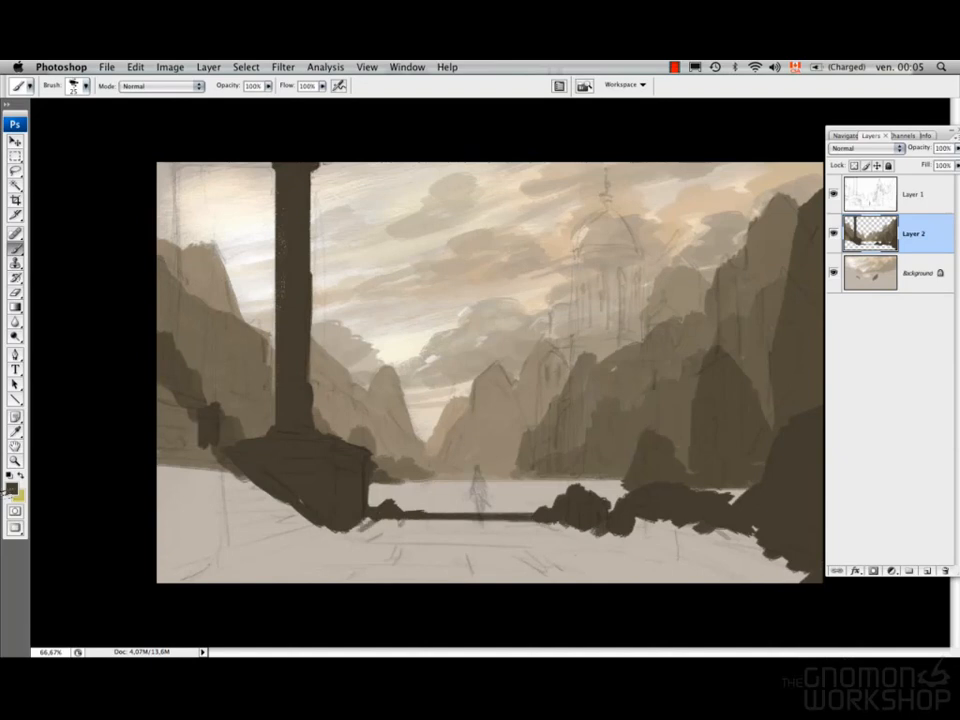
Pick a darker brown and paint a second full-height column with its base along the canvas's left edge.
left_click(10, 490)
left_click(506, 531)
left_click(759, 401)
left_click_drag(177, 163, 179, 446)
mouse_move(164, 190)
left_mouse_down()
mouse_move(131, 452)
mouse_move(185, 158)
mouse_move(164, 362)
left_mouse_up()
left_click_drag(167, 257, 162, 455)
mouse_move(162, 455)
left_mouse_down()
mouse_move(182, 410)
mouse_move(198, 452)
left_mouse_up()
left_click_drag(200, 406, 159, 398)
mouse_move(192, 443)
left_mouse_down()
mouse_move(170, 507)
mouse_move(208, 425)
mouse_move(215, 454)
mouse_move(246, 454)
left_mouse_up()
Fill the left foreground below both columns down to the canvas's lower edge, enlarging the brush to 50 px.
mouse_move(222, 464)
left_mouse_down()
mouse_move(244, 510)
mouse_move(236, 535)
left_mouse_up()
left_click_drag(250, 470, 298, 524)
left_click_drag(238, 545, 298, 538)
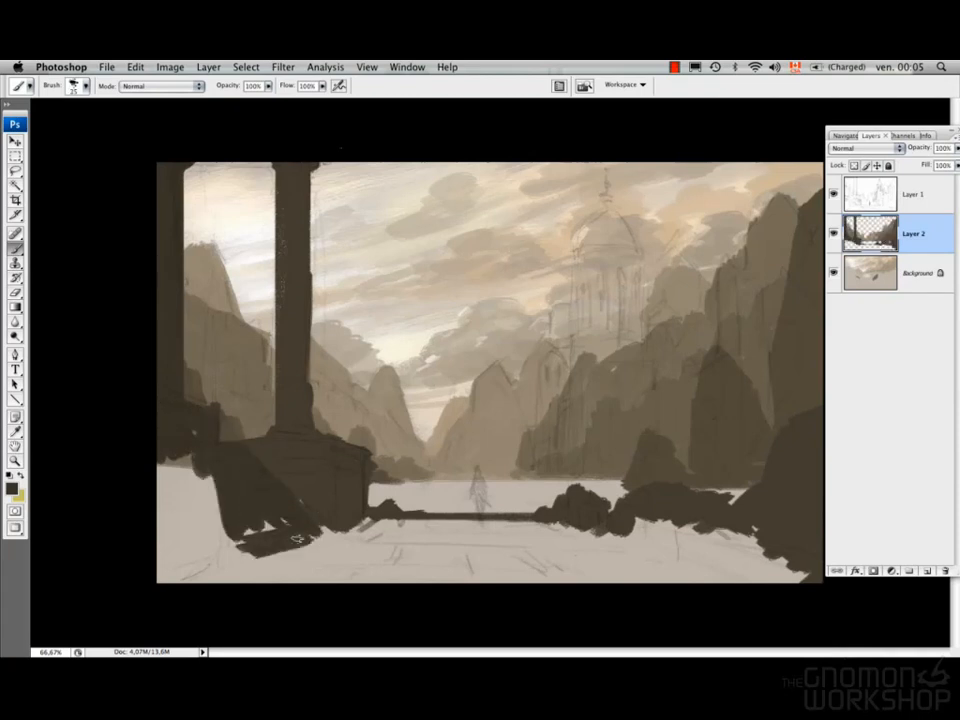
mouse_move(196, 458)
left_mouse_down()
mouse_move(220, 484)
mouse_move(138, 504)
mouse_move(166, 540)
left_mouse_up()
key("bracketright")
key("bracketright")
key("bracketright")
left_click_drag(162, 455, 172, 565)
mouse_move(190, 478)
left_mouse_down()
mouse_move(216, 550)
mouse_move(166, 576)
left_mouse_up()
mouse_move(190, 574)
left_mouse_down()
mouse_move(306, 525)
mouse_move(334, 540)
mouse_move(236, 572)
mouse_move(270, 577)
left_mouse_up()
left_click_drag(358, 533, 236, 553)
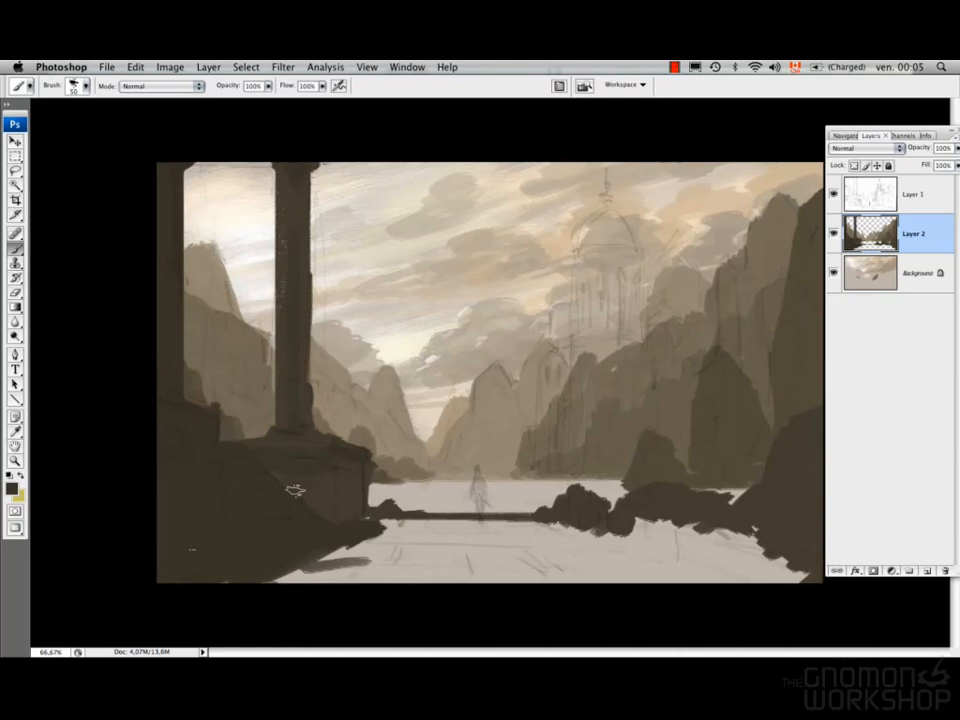
Cover the remaining pale foreground ground below the ledge with dark brown using a 50 px brush.
mouse_move(430, 554)
left_mouse_down()
mouse_move(380, 524)
mouse_move(566, 547)
left_mouse_up()
mouse_move(566, 547)
left_mouse_down()
mouse_move(405, 513)
mouse_move(431, 534)
mouse_move(680, 527)
mouse_move(740, 554)
mouse_move(802, 562)
mouse_move(804, 490)
left_mouse_up()
key("super+z")
right_click(740, 555)
left_click(664, 548)
left_click_drag(738, 566, 675, 579)
mouse_move(434, 540)
left_mouse_down()
mouse_move(337, 563)
mouse_move(530, 548)
mouse_move(560, 572)
mouse_move(650, 560)
mouse_move(581, 557)
left_mouse_up()
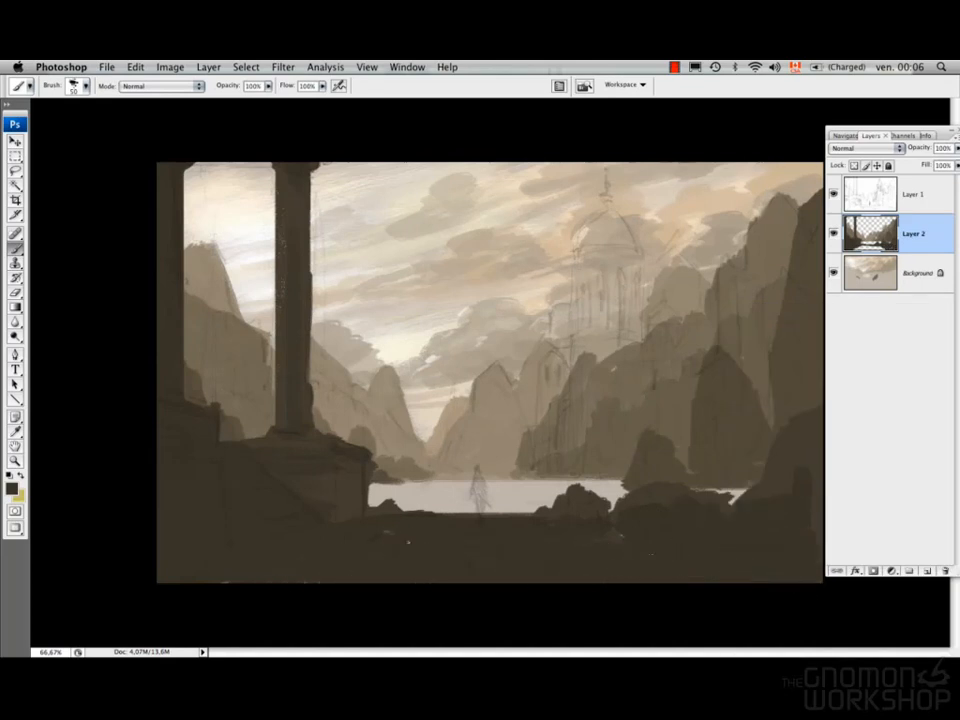
Add a new layer above Layer 2 and paint pale sky-coloured reflections across the water with a 30 px brush.
left_click(407, 349, "alt")
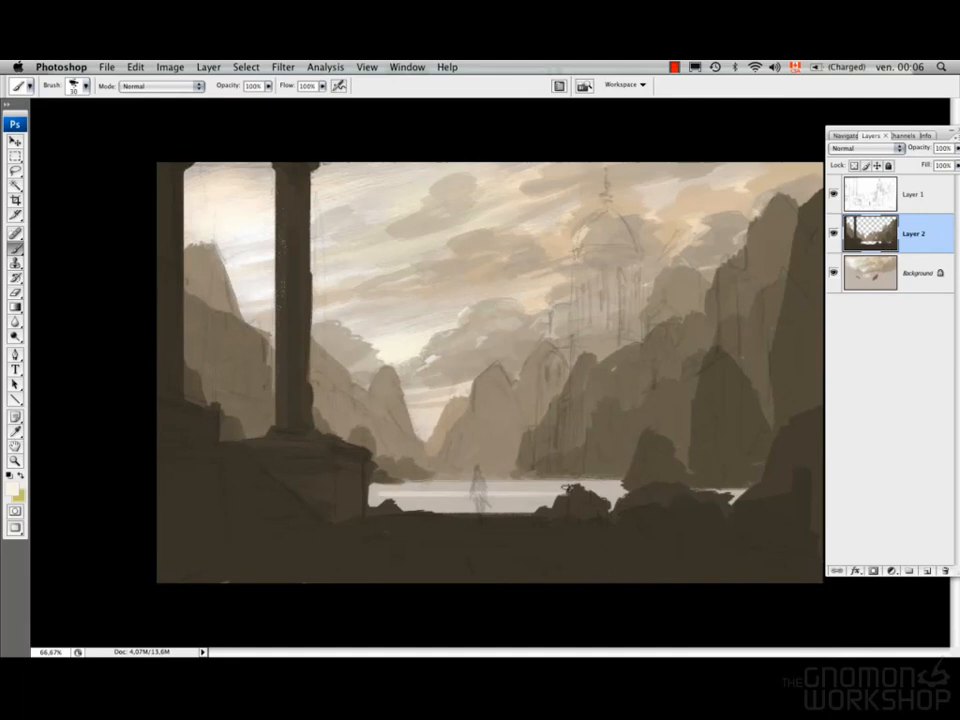
key("super+shift+n")
key("Return")
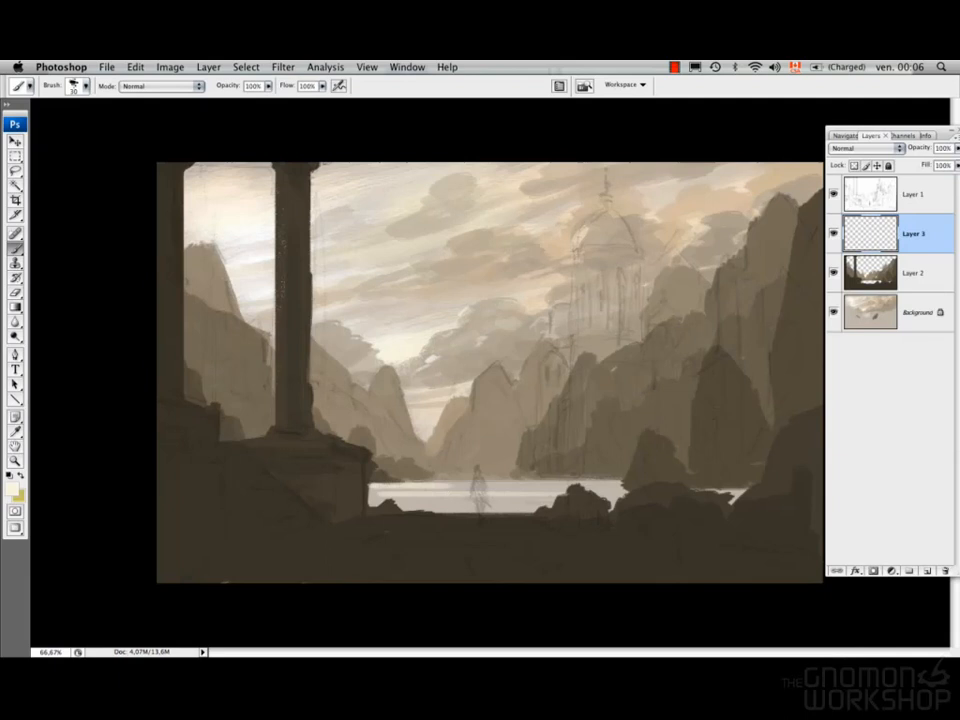
left_click_drag(543, 486, 750, 487)
left_click_drag(652, 486, 568, 487)
mouse_move(636, 497)
left_mouse_down()
mouse_move(560, 497)
mouse_move(598, 502)
left_mouse_up()
mouse_move(560, 501)
left_mouse_down()
mouse_move(410, 501)
mouse_move(555, 483)
mouse_move(515, 488)
mouse_move(542, 490)
left_mouse_up()
Sample a grey-brown from the distant shore and erase the light water strokes overlapping the foreground rocks with a 25 px eraser.
left_click(525, 464, "alt")
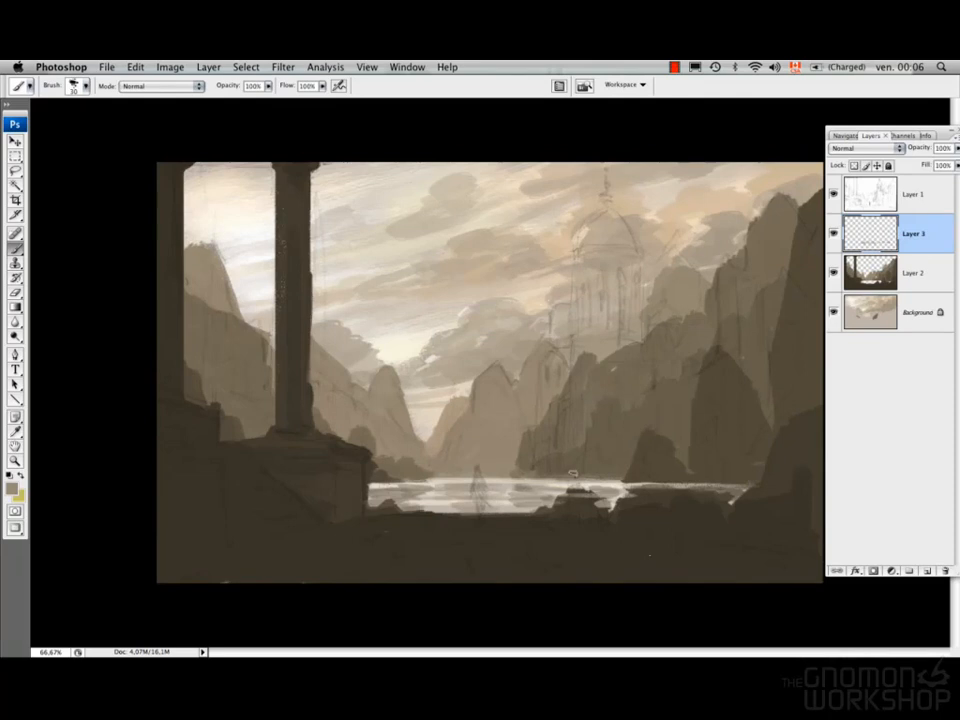
key("e")
right_click(560, 480)
double_click(601, 597)
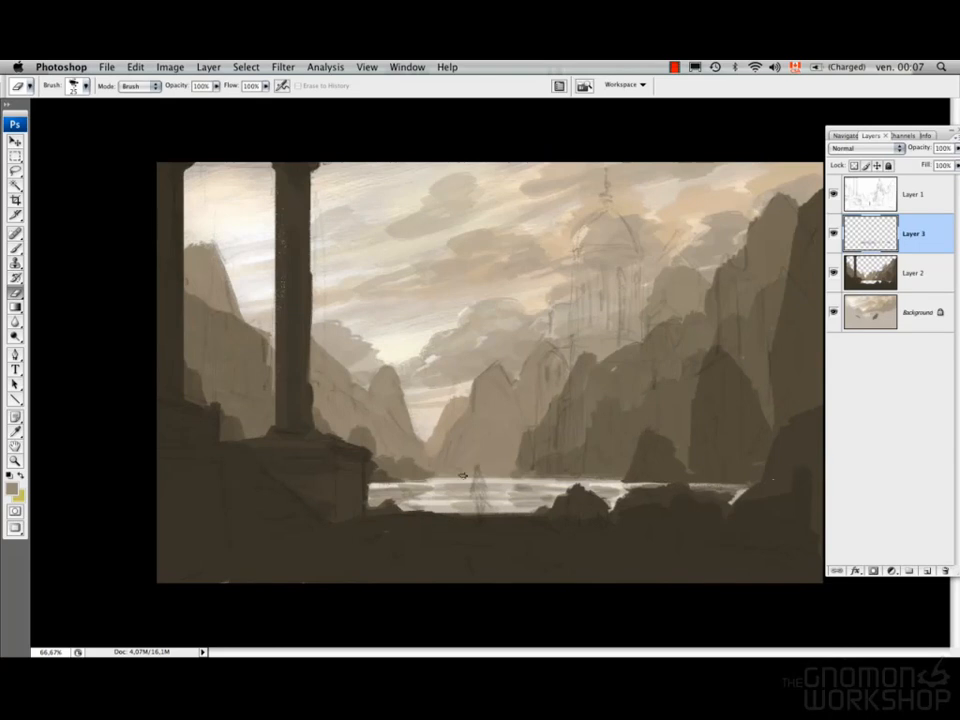
Paint the standing figure at the water's edge in the sampled dark foreground brown with a 15 px brush.
key("b")
left_click(456, 520, "alt")
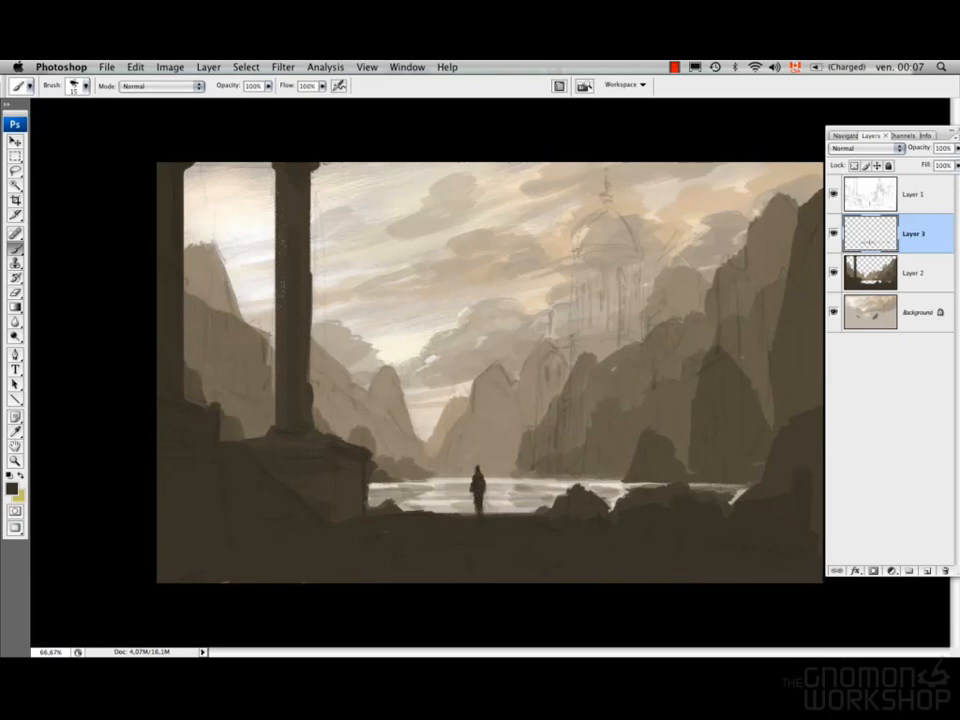
Pick a grey-brown and paint the domed tower, the smaller tower to its left and a shaft against the right cliff.
left_click(12, 490)
left_click(744, 399)
mouse_move(585, 264)
left_mouse_down()
mouse_move(580, 390)
mouse_move(592, 243)
mouse_move(604, 222)
mouse_move(624, 230)
mouse_move(592, 255)
mouse_move(592, 350)
mouse_move(612, 255)
mouse_move(617, 273)
left_mouse_up()
mouse_move(553, 352)
left_mouse_down()
mouse_move(542, 456)
mouse_move(561, 406)
left_mouse_up()
left_click_drag(587, 375, 596, 435)
left_click_drag(616, 350, 610, 404)
left_click_drag(725, 287, 726, 386)
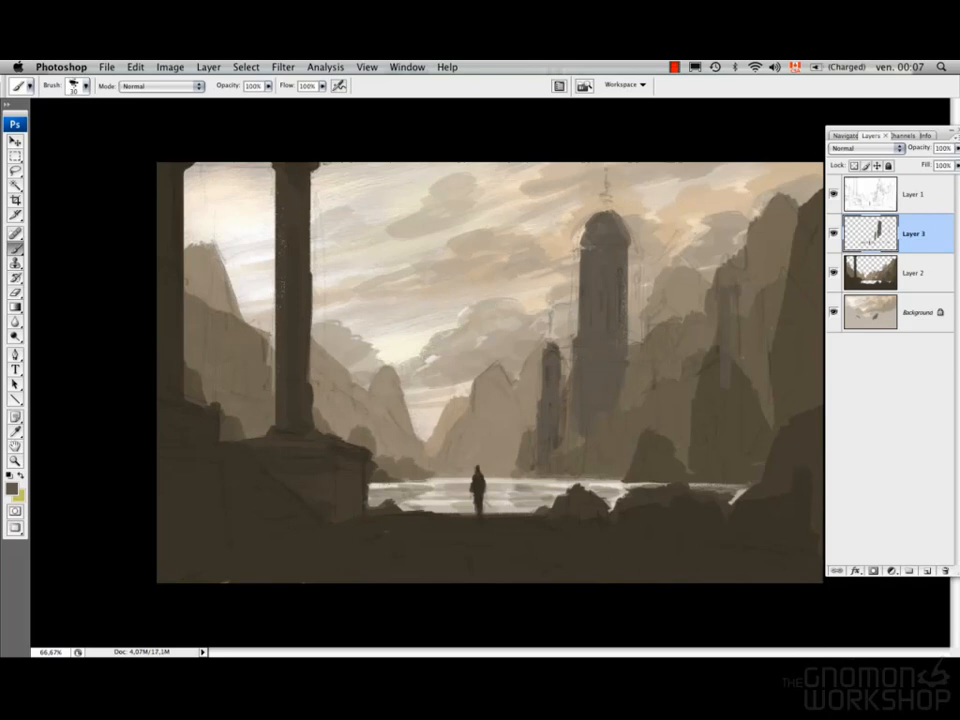
Add a side turret to the domed tower and a smaller tower to its right with a 15 px brush.
mouse_move(651, 312)
left_mouse_down()
mouse_move(649, 358)
mouse_move(658, 342)
left_mouse_up()
mouse_move(649, 308)
left_mouse_down()
mouse_move(668, 298)
mouse_move(659, 355)
left_mouse_up()
left_click_drag(631, 284, 630, 370)
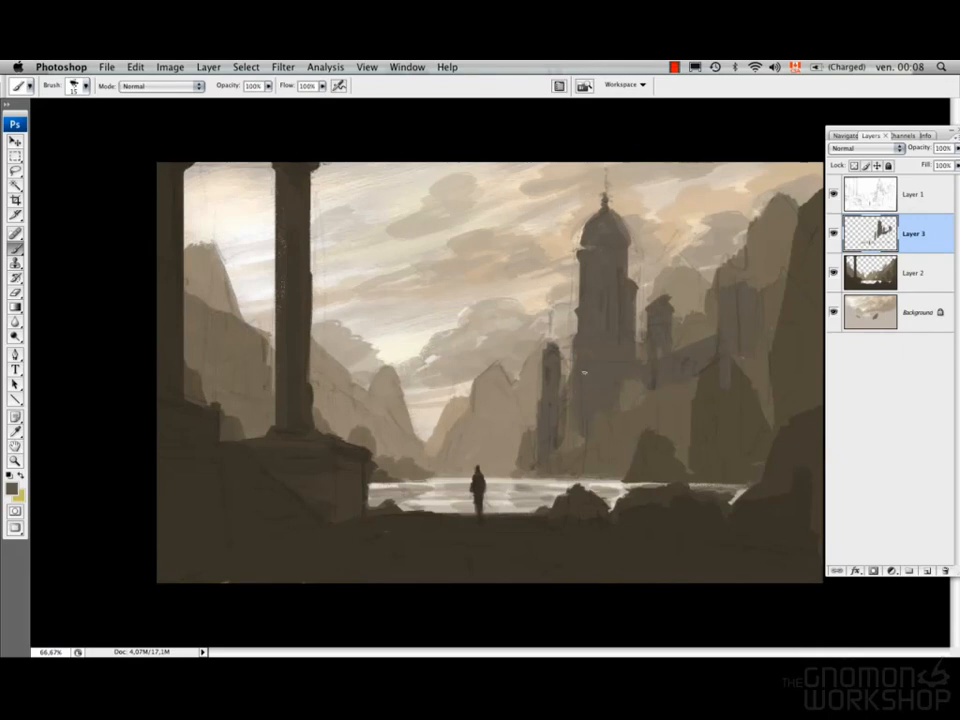
Paint two slim distant towers beside the left column and fill out the ruins around the domed tower's base with a 20 px brush.
mouse_move(358, 443)
left_mouse_down()
mouse_move(357, 380)
mouse_move(363, 432)
left_mouse_up()
mouse_move(368, 377)
left_mouse_down()
mouse_move(368, 441)
mouse_move(339, 416)
mouse_move(345, 433)
left_mouse_up()
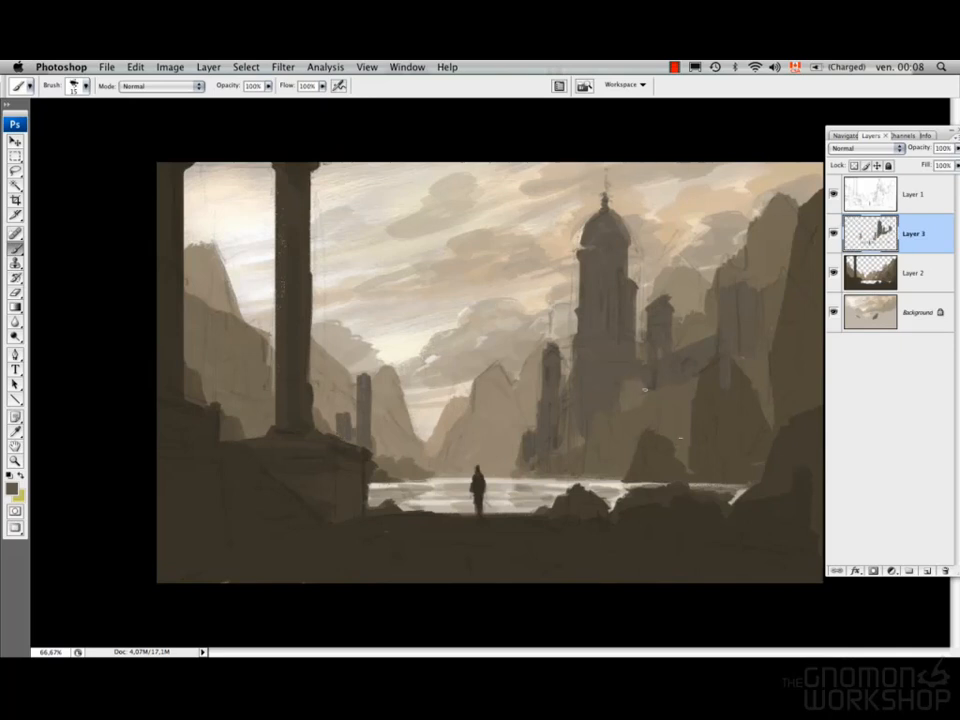
key("bracketright")
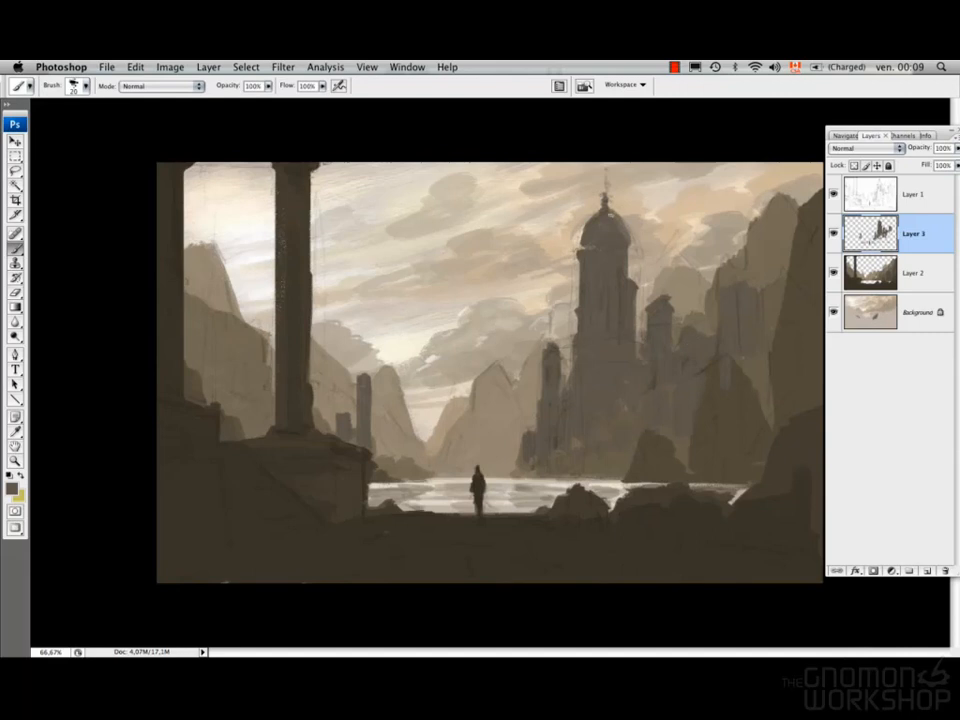
Trim the domed tower's left edge with a 25 px eraser and paint small distant ruins between the two columns.
key("e")
left_click_drag(577, 263, 577, 300)
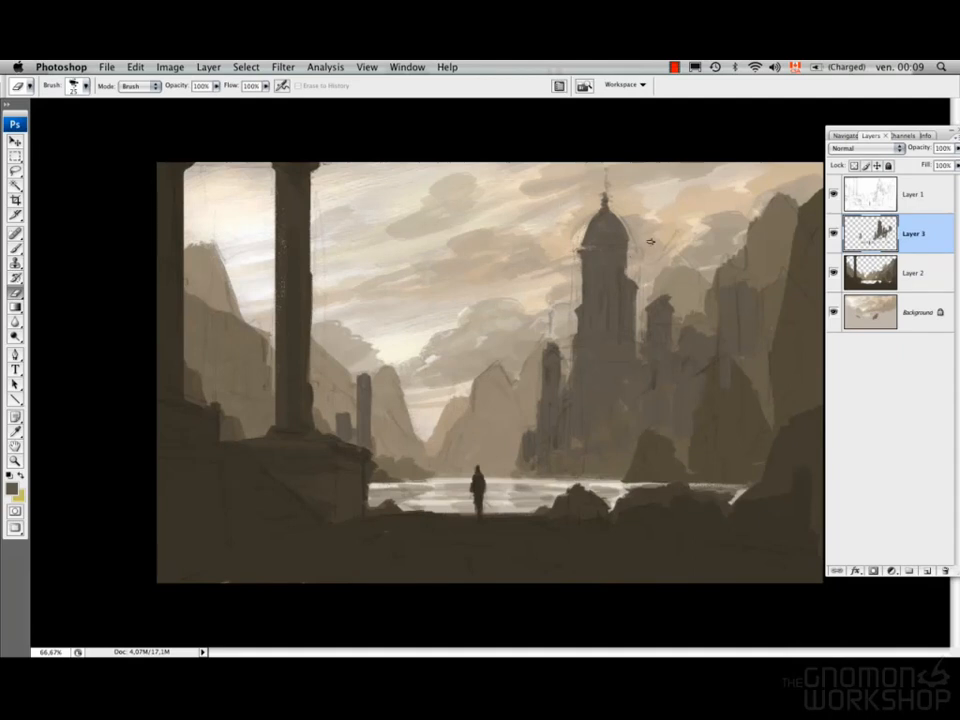
key("b")
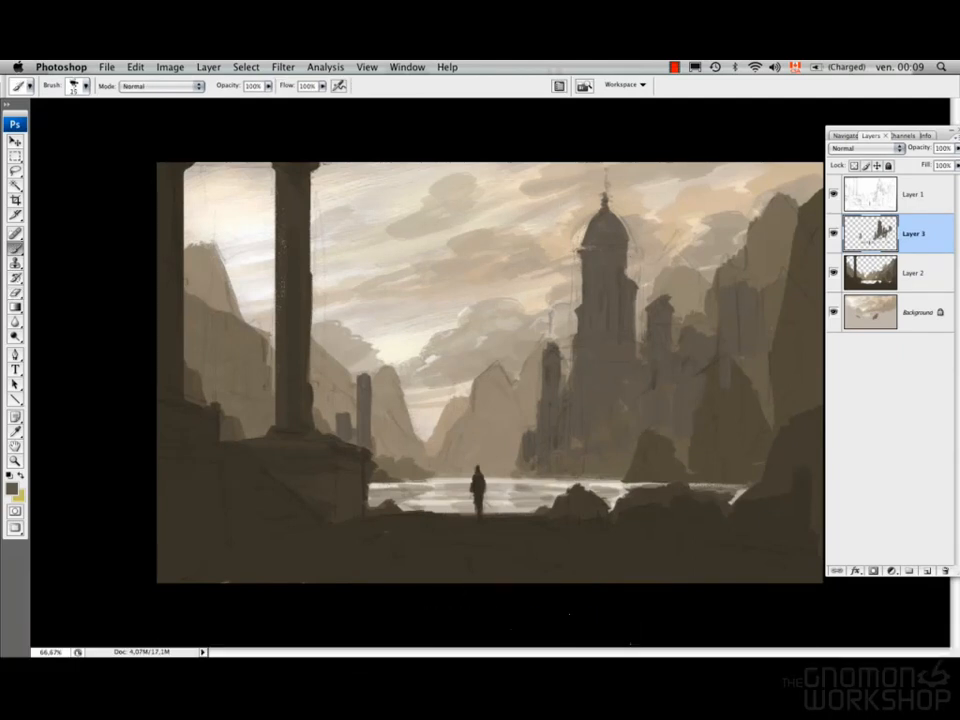
key("bracketright")
left_click_drag(241, 395, 240, 413)
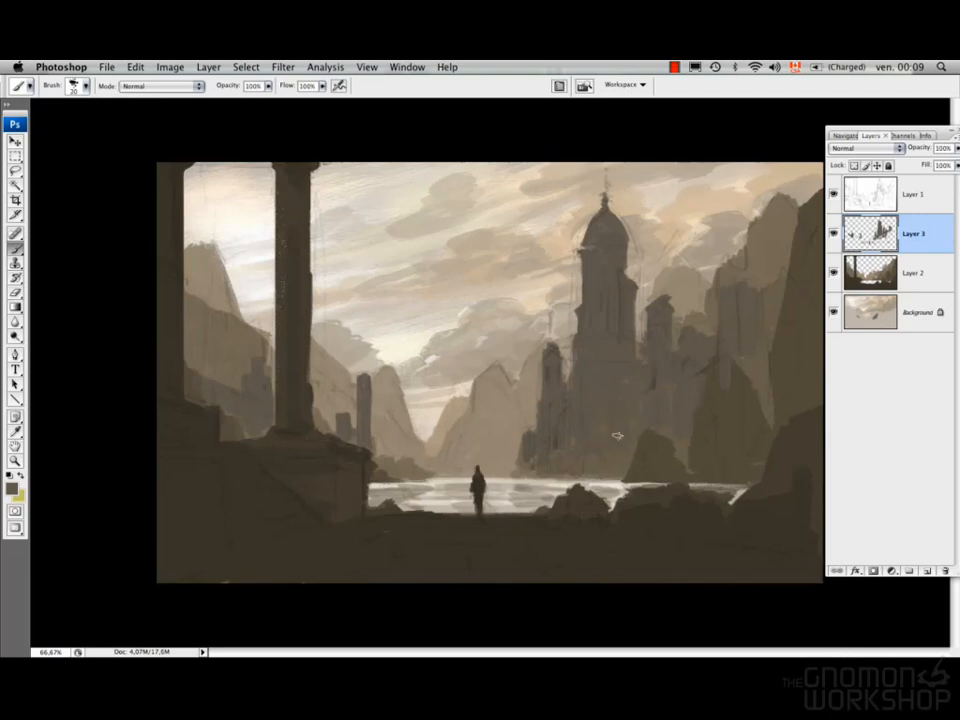
Paint a muted beige over the sky to the right of the dome on the Background with a 40 px brush.
left_click(877, 301)
key("bracketright")
key("bracketright")
left_click(671, 206, "alt")
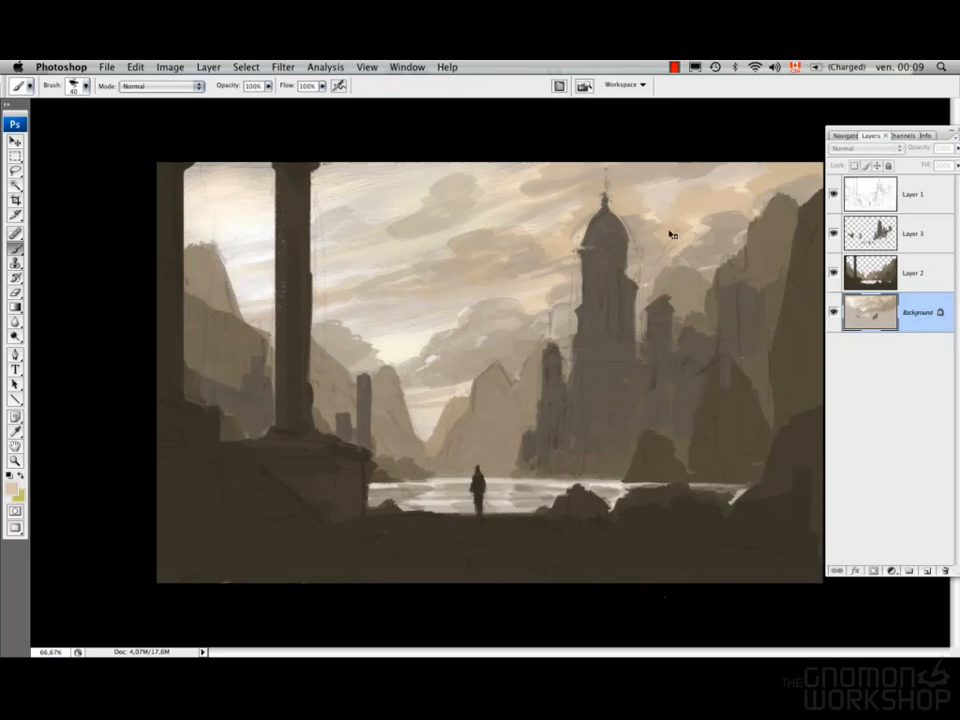
left_click(16, 493)
left_click(493, 448)
left_click(744, 401)
mouse_move(669, 221)
left_mouse_down()
mouse_move(698, 236)
mouse_move(756, 186)
left_mouse_up()
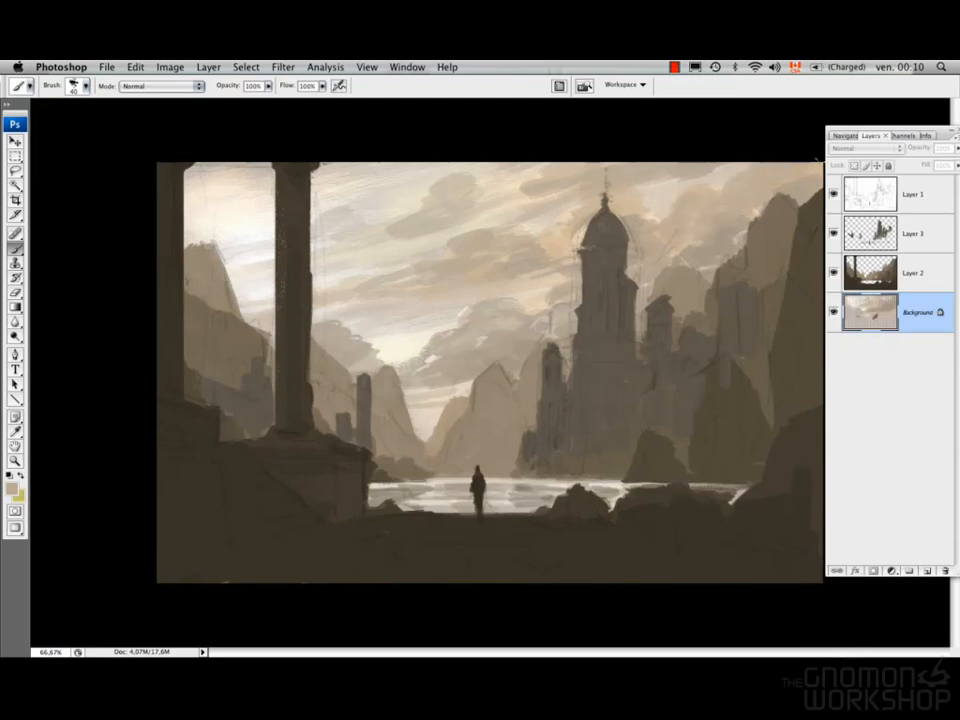
Refine the outlines of the right and left cliffs on Layer 2 with sampled rock browns and a 15 px brush.
left_click(877, 281)
left_click(758, 240, "alt")
key("bracketleft")
left_click_drag(775, 195, 750, 231)
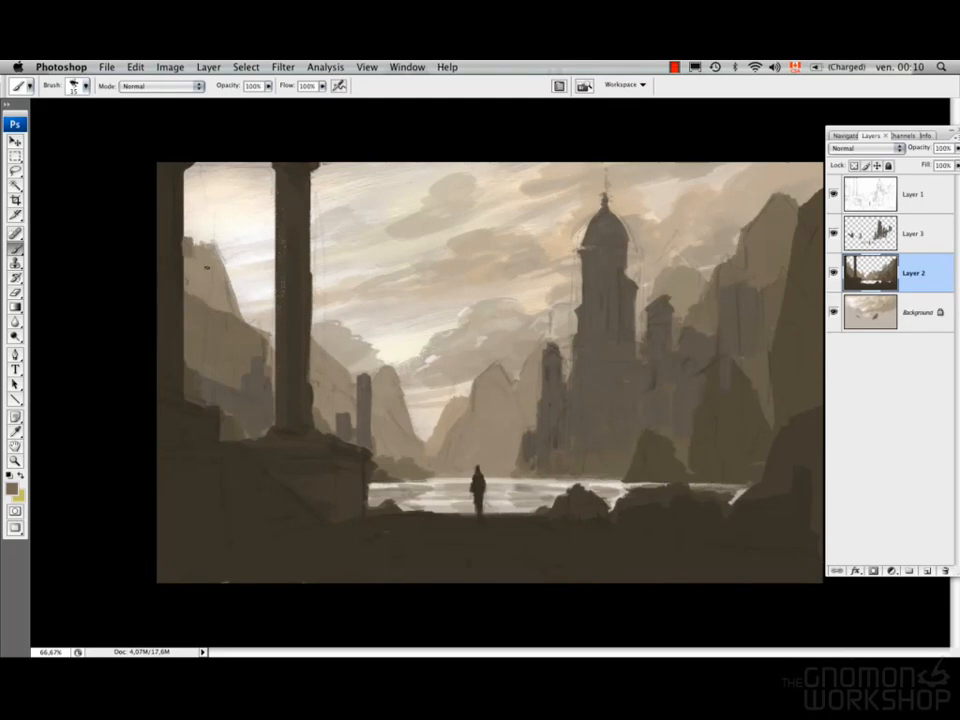
left_click_drag(229, 280, 249, 321)
left_click_drag(328, 357, 350, 372)
left_click_drag(401, 398, 419, 438)
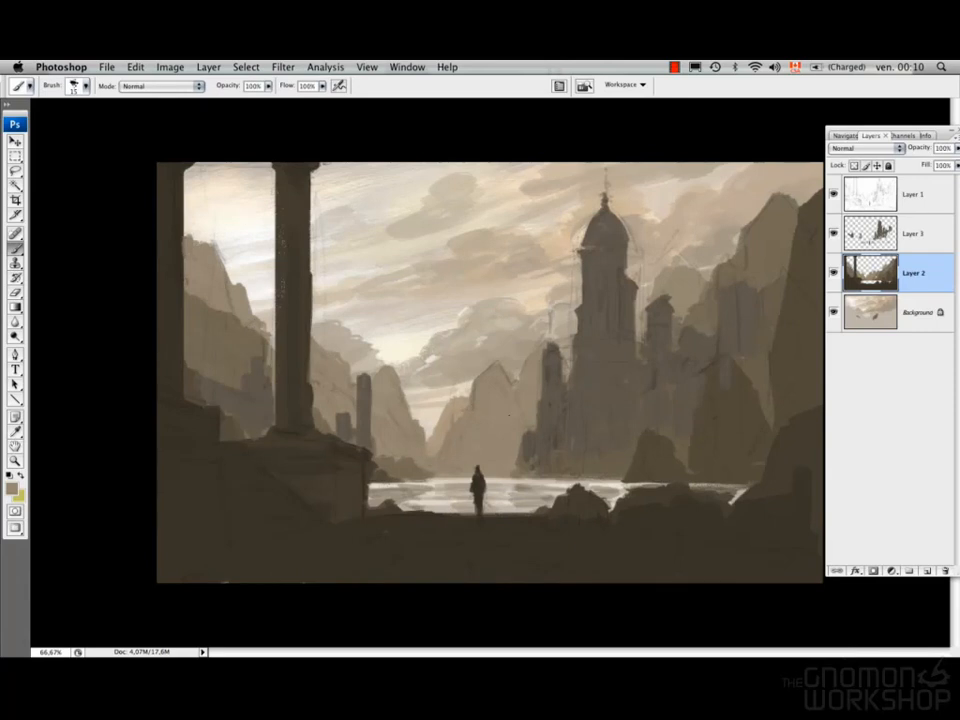
left_click(833, 233)
left_click(833, 233)
left_click(834, 195)
left_click(834, 195)
Pick a near-black brown and darken the right foreground rocks and the ground along the lower edge with a 50 px brush.
right_click(685, 538)
left_click(681, 540)
left_click(685, 511, "alt")
left_click(13, 489)
left_click(504, 541)
left_click(767, 402)
mouse_move(560, 503)
left_mouse_down()
mouse_move(579, 499)
mouse_move(563, 525)
left_mouse_up()
mouse_move(640, 499)
left_mouse_down()
mouse_move(660, 524)
mouse_move(607, 526)
left_mouse_up()
mouse_move(708, 522)
left_mouse_down()
mouse_move(756, 514)
mouse_move(798, 422)
left_mouse_up()
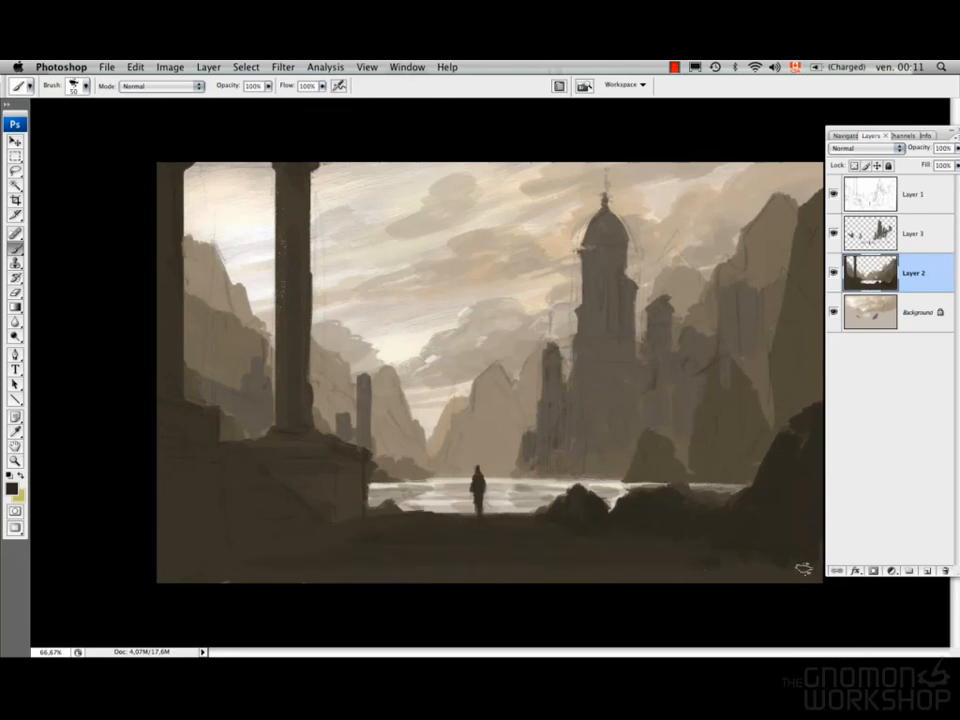
left_click_drag(206, 577, 782, 575)
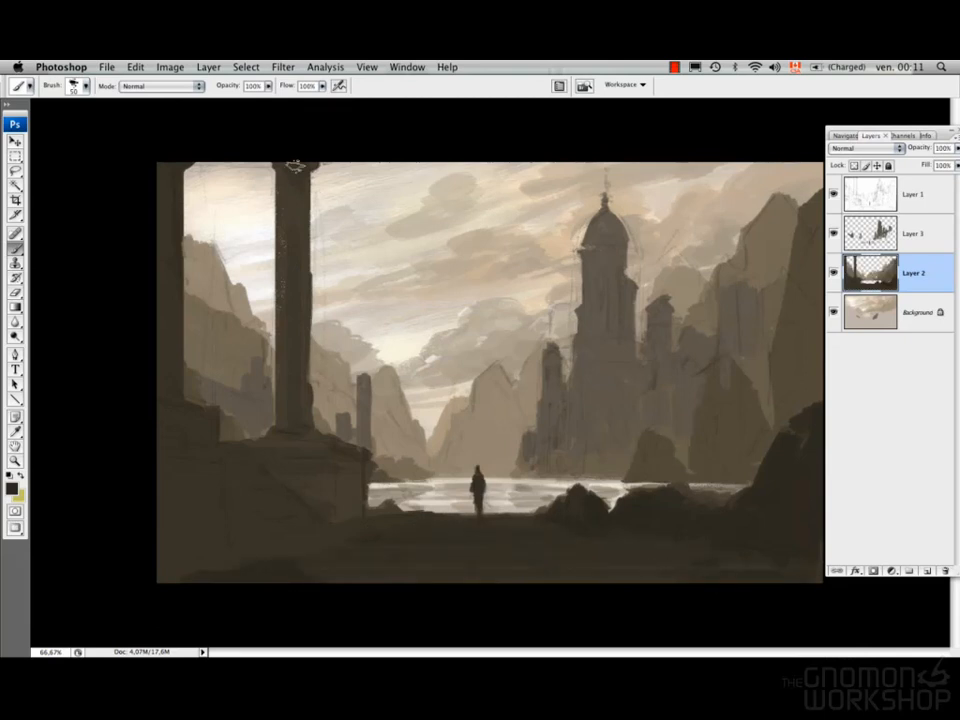
Shade the full column and both left pedestals with the near-black brown, reducing the brush to 35 px.
left_click_drag(293, 173, 296, 410)
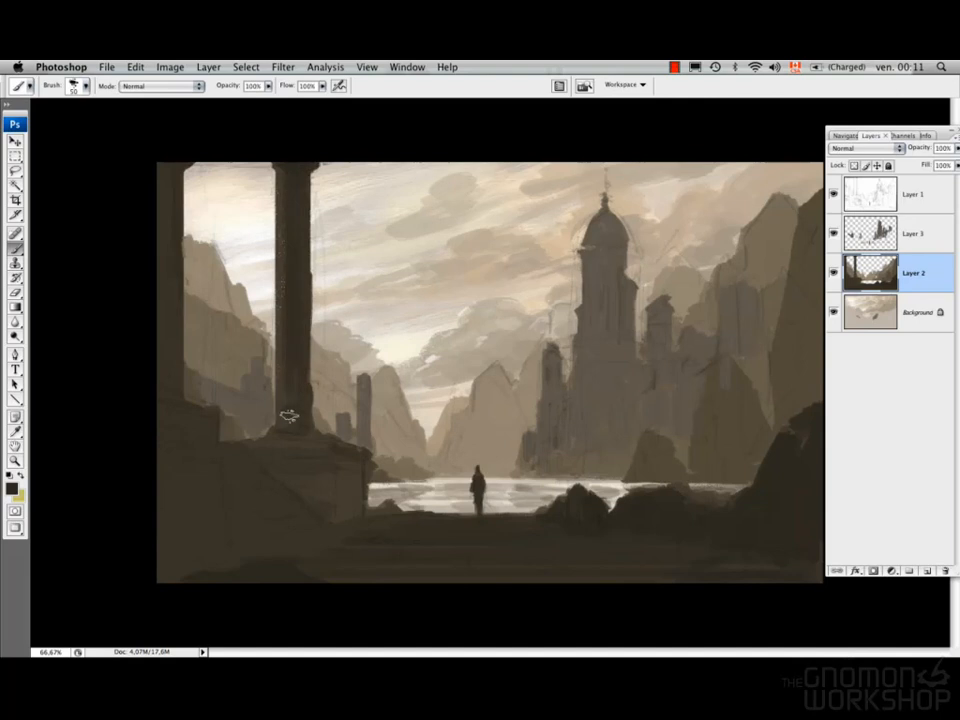
key("bracketleft")
key("bracketleft")
key("bracketleft")
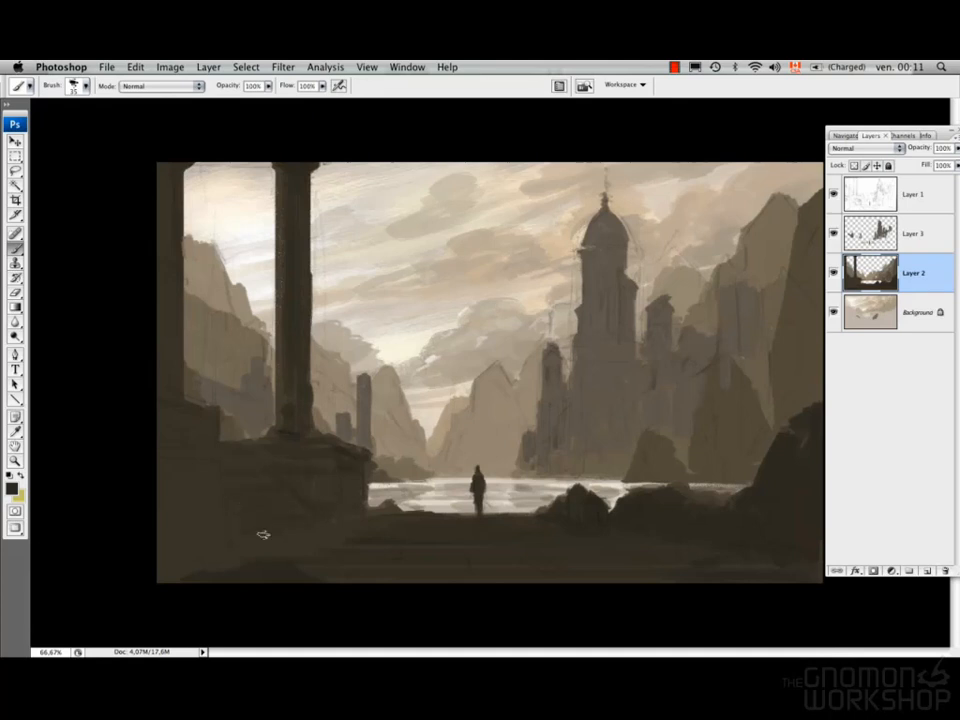
mouse_move(176, 413)
left_mouse_down()
mouse_move(201, 424)
mouse_move(176, 425)
left_mouse_up()
mouse_move(210, 460)
left_mouse_down()
mouse_move(165, 463)
mouse_move(187, 542)
mouse_move(205, 470)
mouse_move(181, 569)
left_mouse_up()
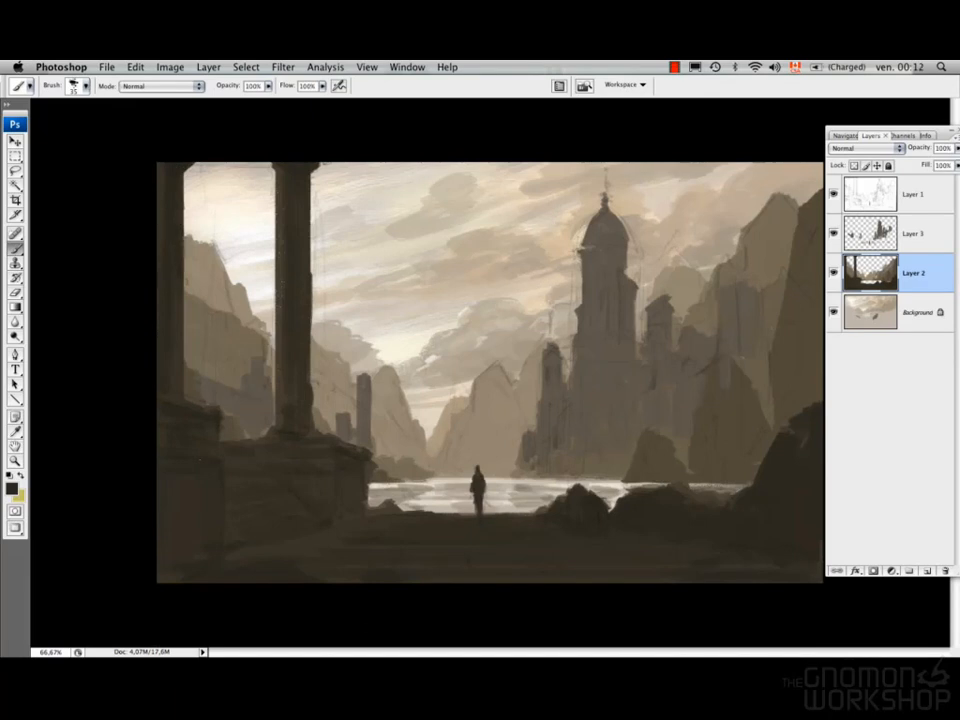
Merge Layer 3 down into Layer 2.
left_click(741, 414, "alt")
left_click(877, 236)
key("super+e")
Sample the dark brown of the pointed rock on the right and open the foreground colour for editing.
left_click(725, 445, "alt")
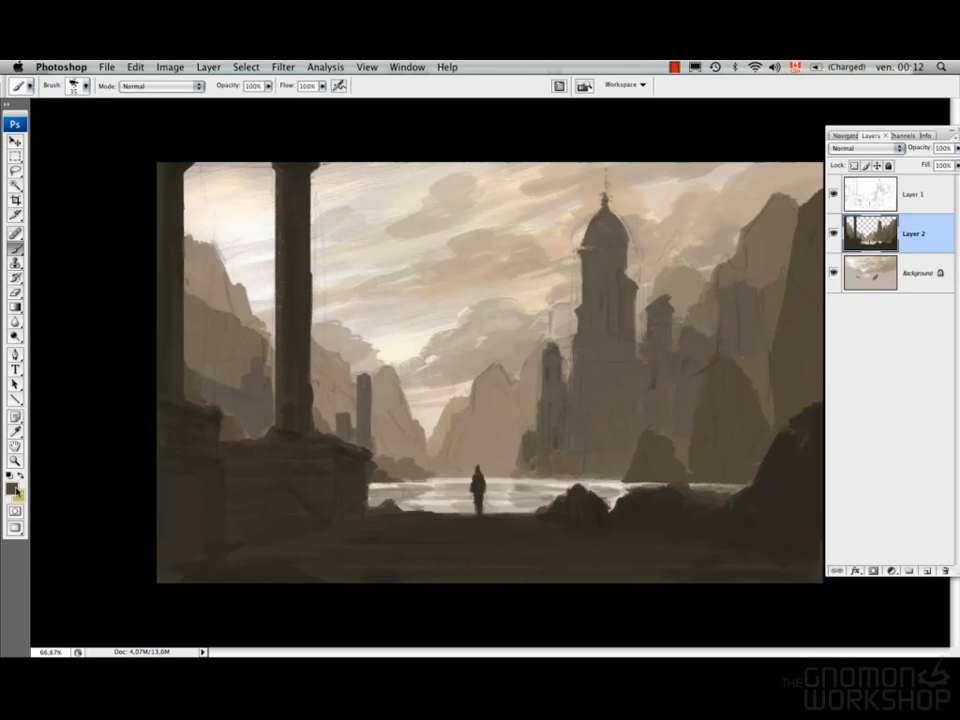
left_click(14, 490)
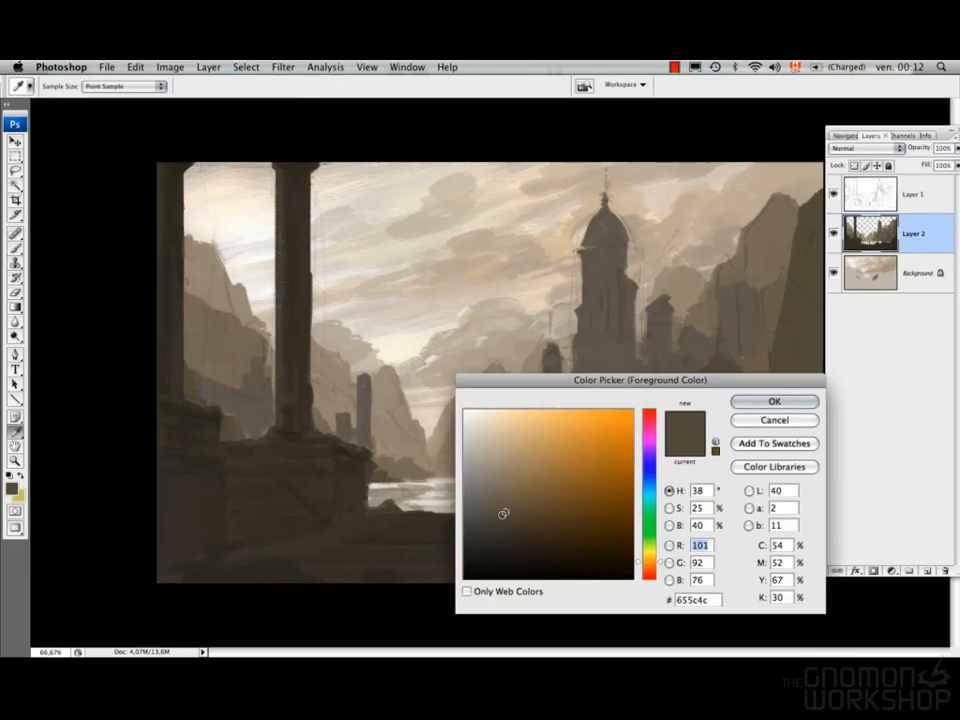